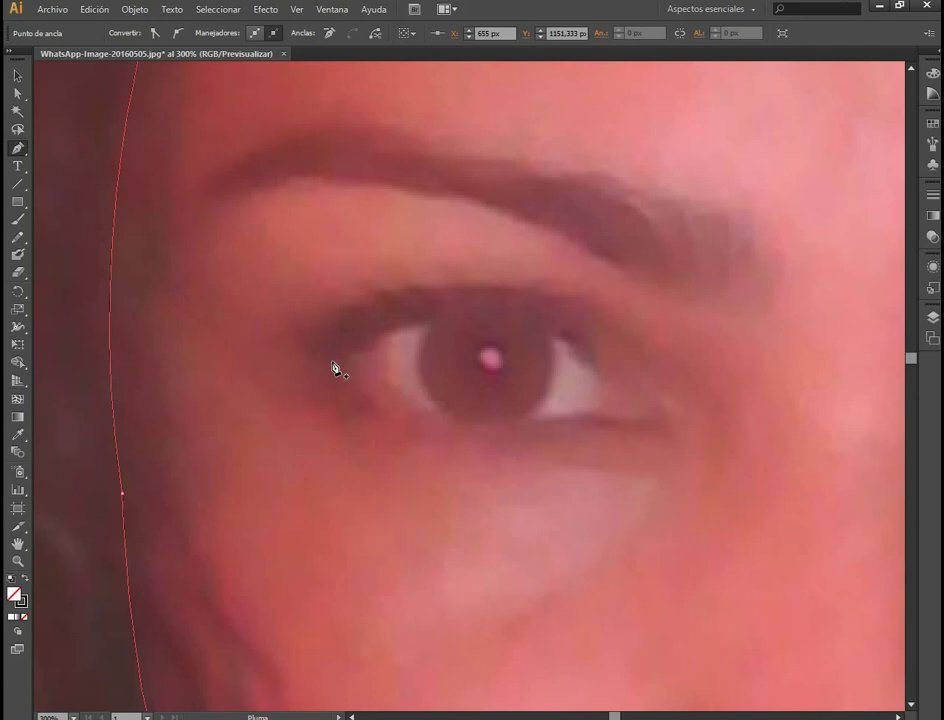
# Trace the left eye's almond outline and the curved iris edge down to the lower lid.
pyautogui.click(333, 354)
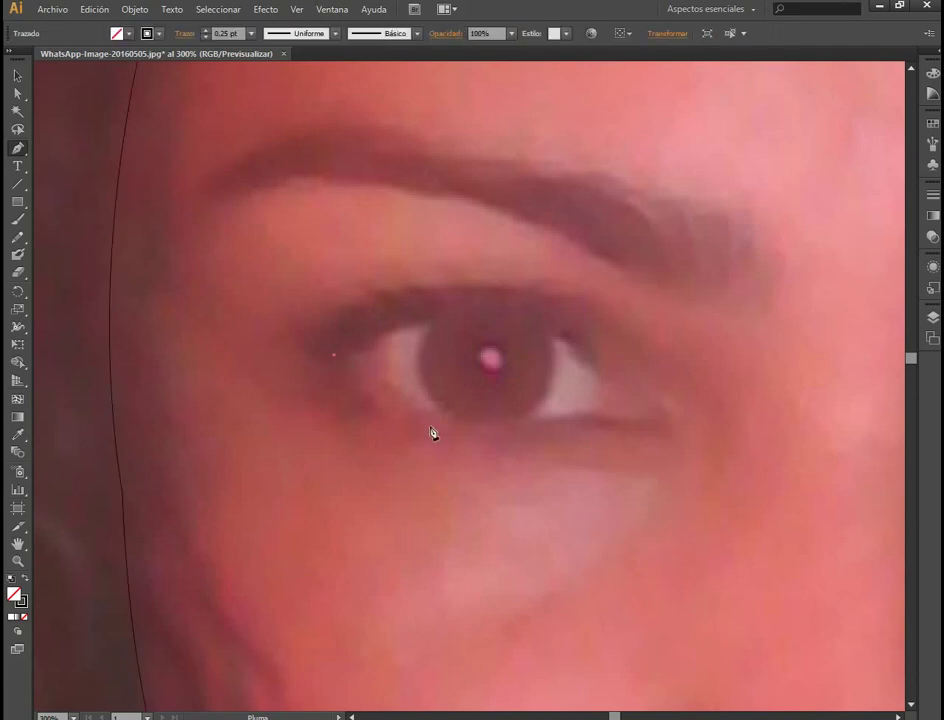
pyautogui.click(460, 421)
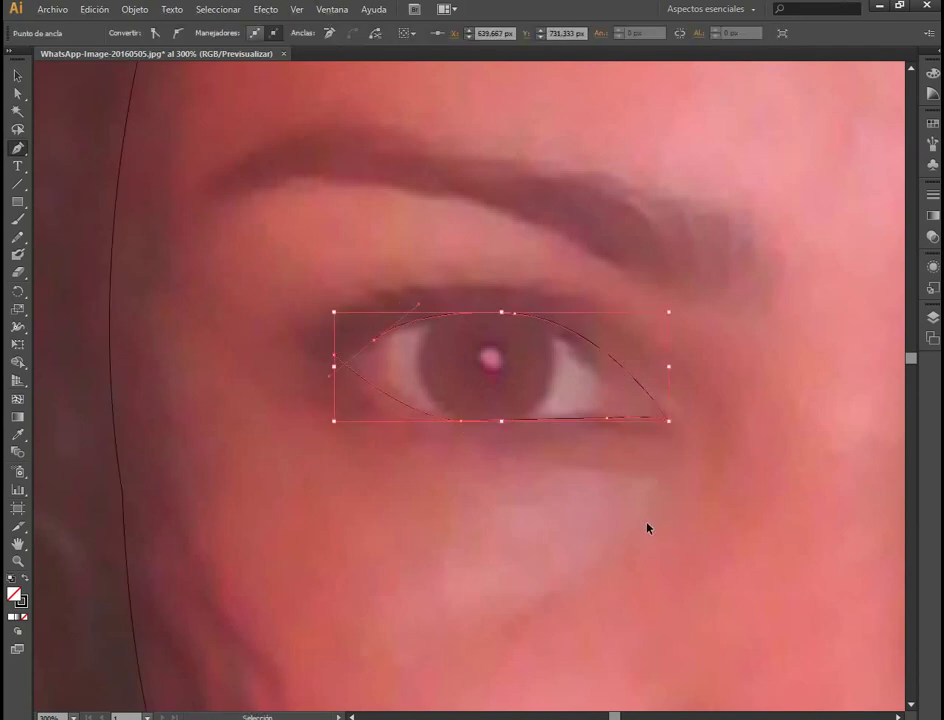
pyautogui.click(442, 317)
pyautogui.moveTo(452, 415); pyautogui.dragTo(523, 472)
pyautogui.hotkey('ctrl', '+')
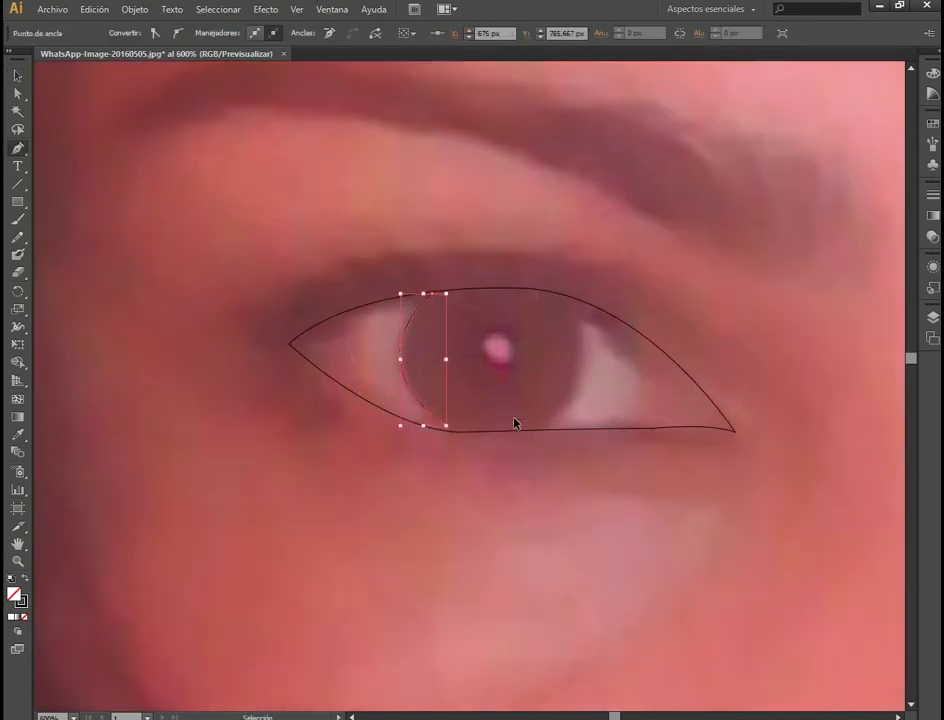
pyautogui.hotkey('ctrl', '+')
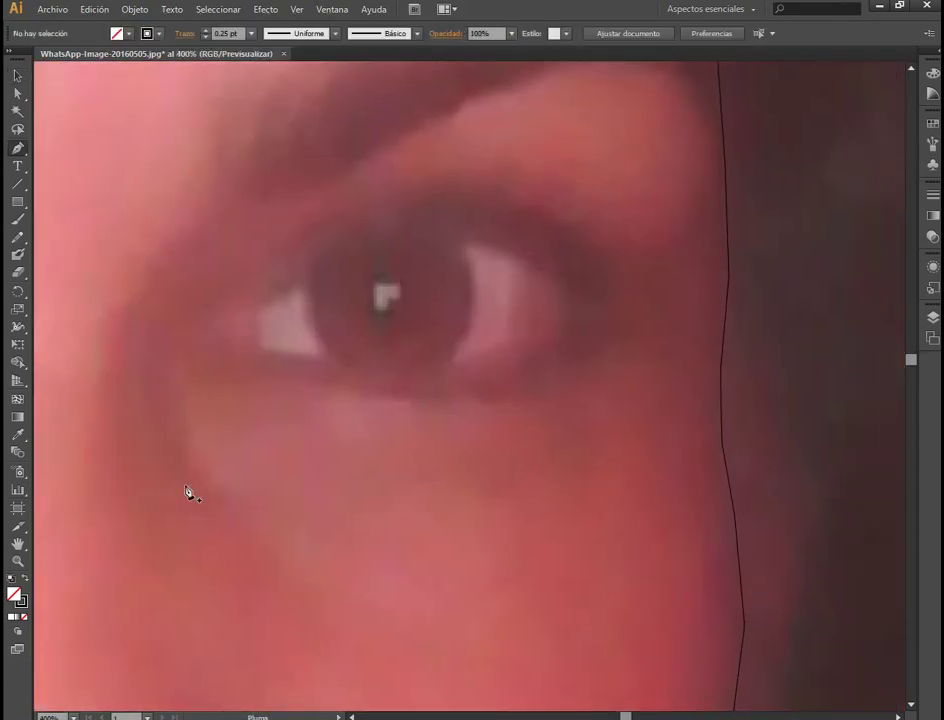
# Outline the other eye from its inner corner, curving the upper lid to the outer corner.
pyautogui.click(257, 346)
pyautogui.hotkey('ctrl', '-')
pyautogui.hotkey('ctrl', '-')
pyautogui.moveTo(518, 360); pyautogui.dragTo(522, 355)
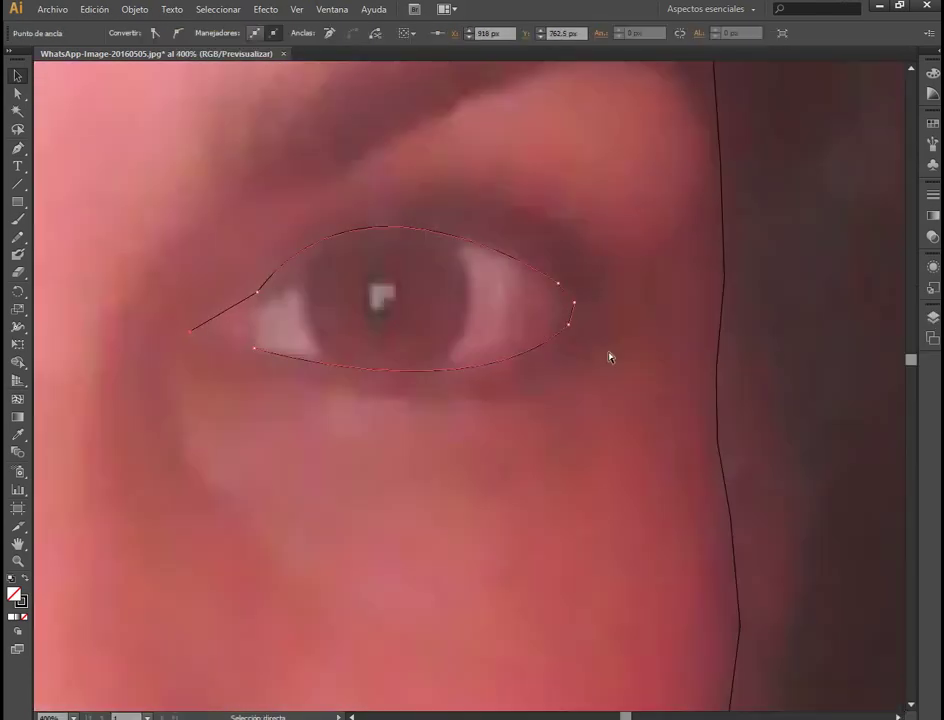
# Continue the right eye's outline from its end anchor to the inner corner.
pyautogui.press('p')
pyautogui.click(258, 296)
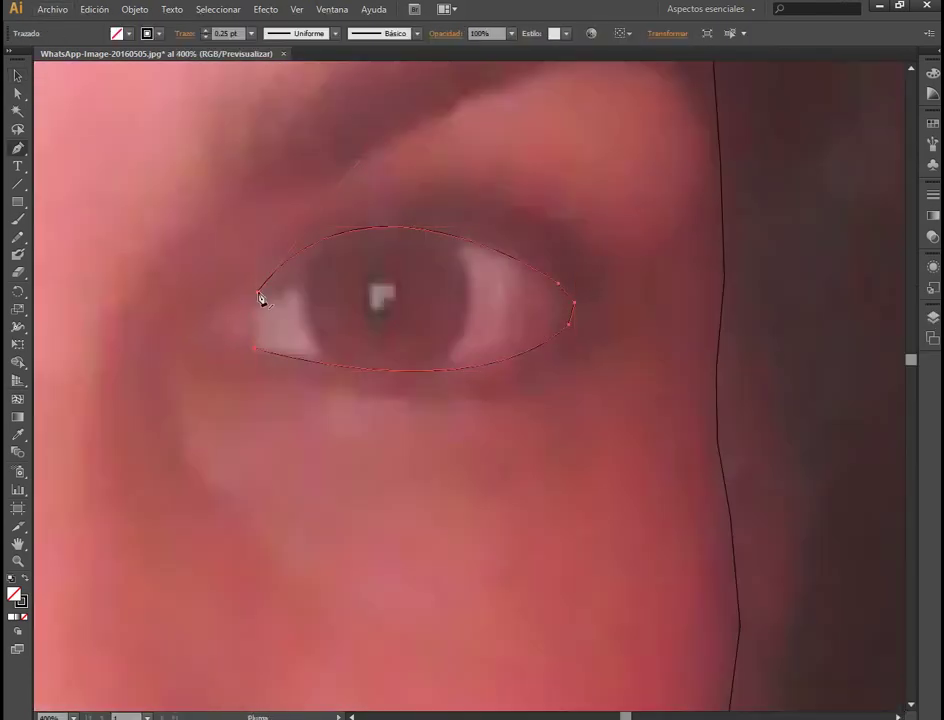
pyautogui.click(219, 337)
# Draw a circle over the right iris, then move and enlarge it to fit.
pyautogui.hotkey('ctrl', '+')
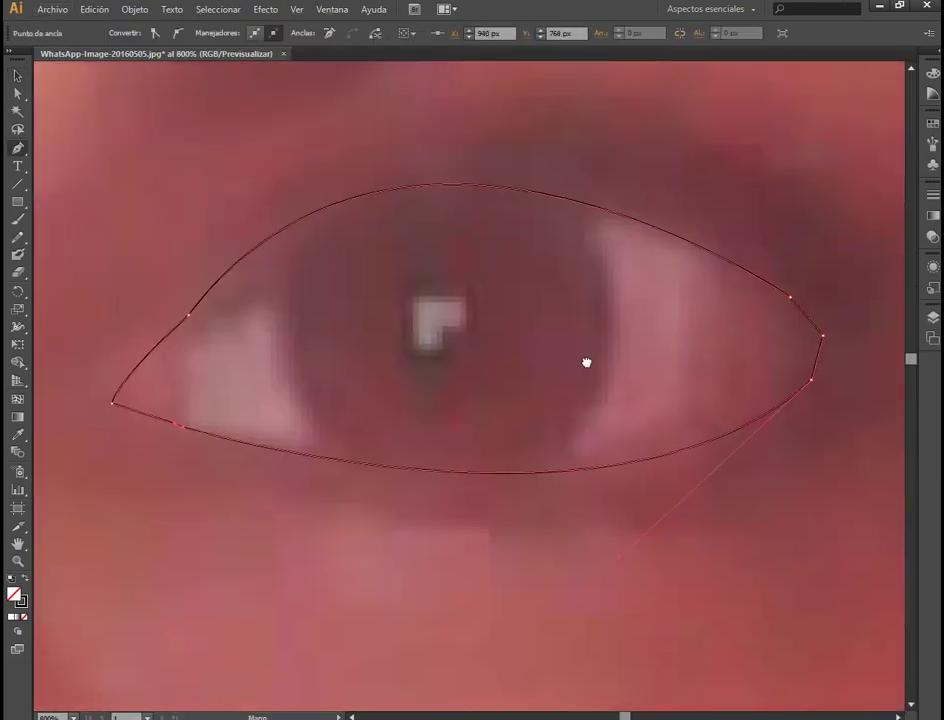
pyautogui.moveTo(17, 201); pyautogui.dragTo(68, 201)
pyautogui.moveTo(326, 217)
pyautogui.mouseDown()
pyautogui.moveTo(614, 508)
pyautogui.moveTo(605, 497)
pyautogui.mouseUp()
pyautogui.press('v')
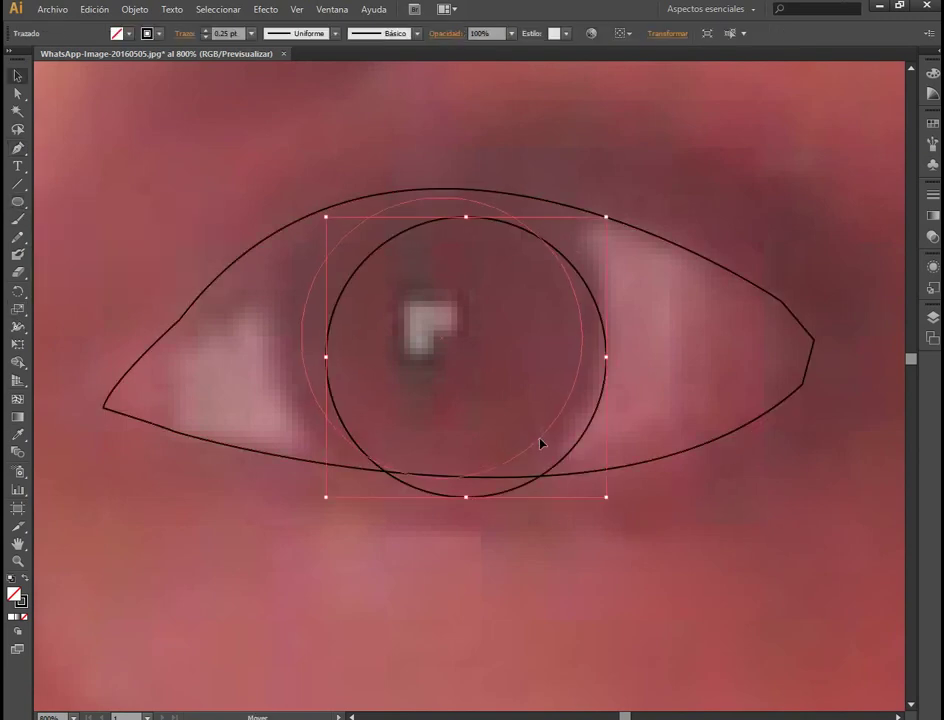
pyautogui.moveTo(541, 442); pyautogui.dragTo(506, 413)
pyautogui.moveTo(569, 466); pyautogui.dragTo(602, 500)
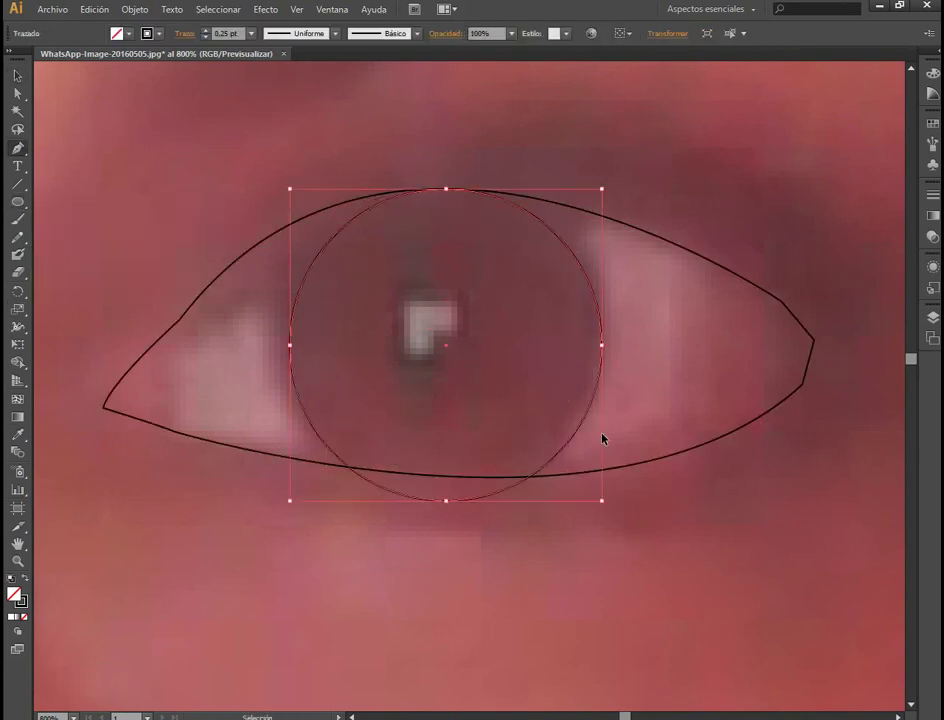
pyautogui.hotkey('ctrl', 'shift', 'a')
# Trace a closed Pen outline around the iris, curving from top to bottom and back.
pyautogui.press('p')
pyautogui.hotkey('ctrl', '+')
pyautogui.click(213, 130)
pyautogui.moveTo(265, 497); pyautogui.dragTo(413, 528)
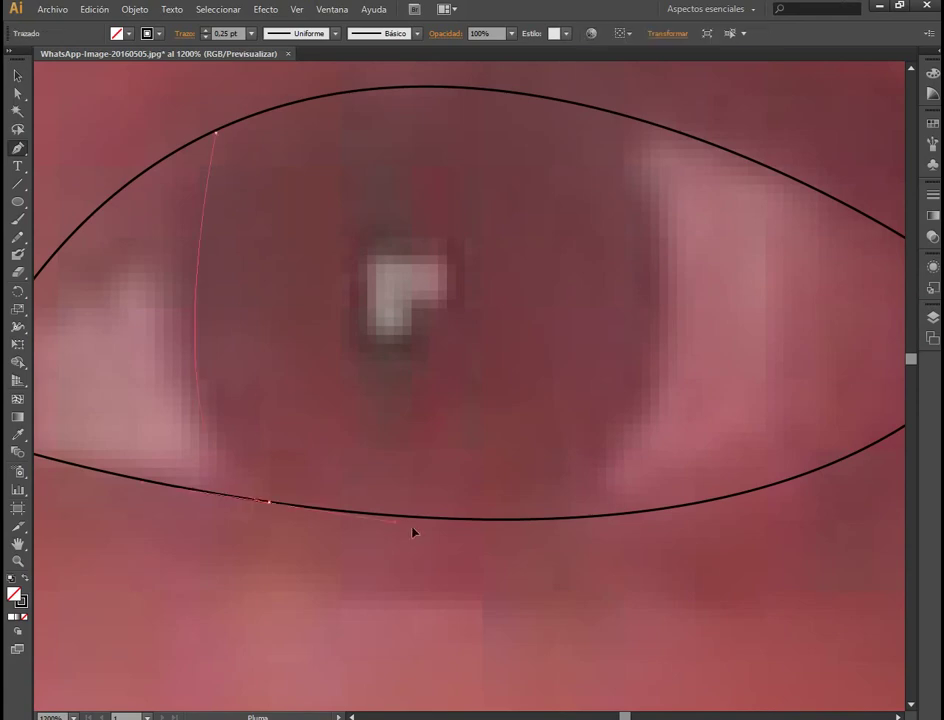
pyautogui.scroll(-1, 274, 446)
pyautogui.moveTo(583, 455); pyautogui.dragTo(588, 457)
pyautogui.scroll(1, 512, 147)
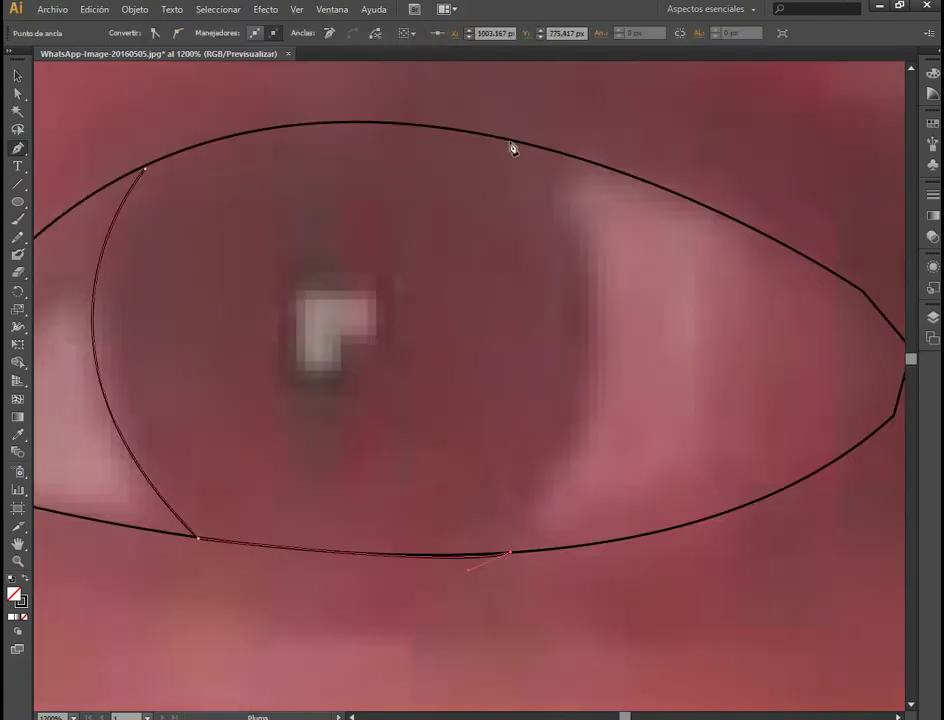
pyautogui.moveTo(512, 147); pyautogui.dragTo(284, 193)
pyautogui.scroll(2, 400, 170)
pyautogui.click(145, 398)
pyautogui.hscroll(-3, 468, 455)
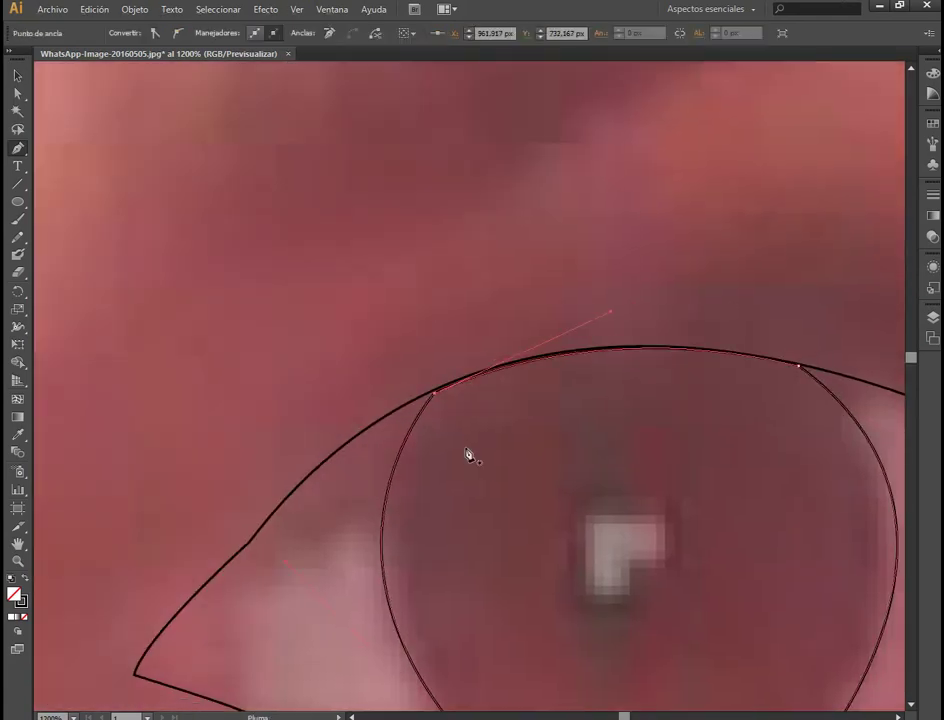
pyautogui.click(17, 76)
# Trace the first eyebrow as a closed outline from its lower edge to the outer tip.
pyautogui.hotkey('ctrl', '-')
pyautogui.hotkey('ctrl', '-')
pyautogui.hotkey('ctrl', '-')
pyautogui.hscroll(2, 400, 300)
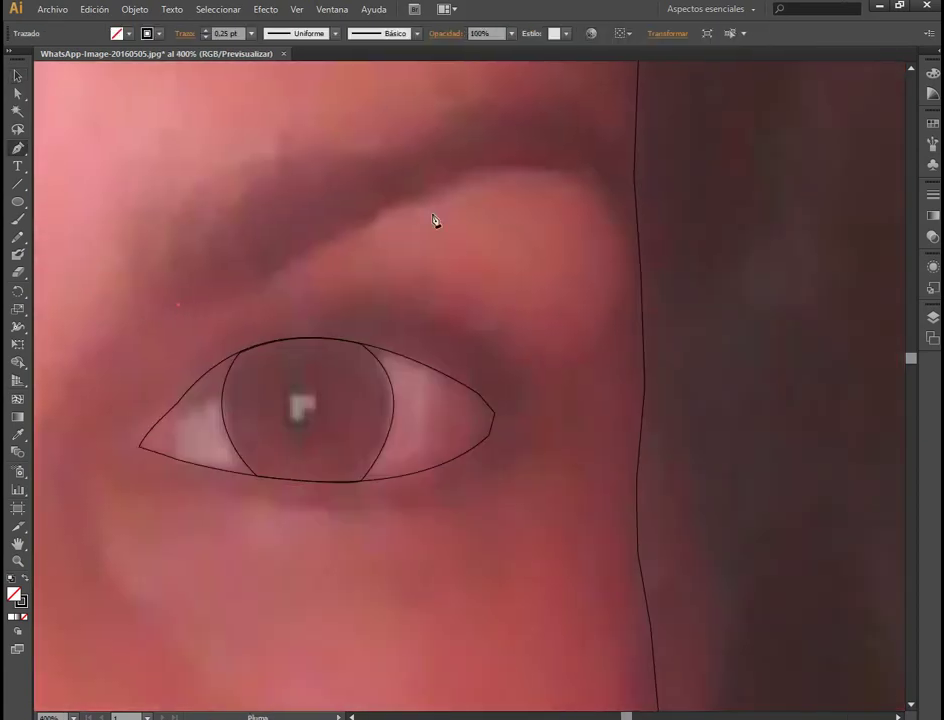
pyautogui.press('p')
pyautogui.click(179, 304)
pyautogui.moveTo(370, 223); pyautogui.dragTo(466, 156)
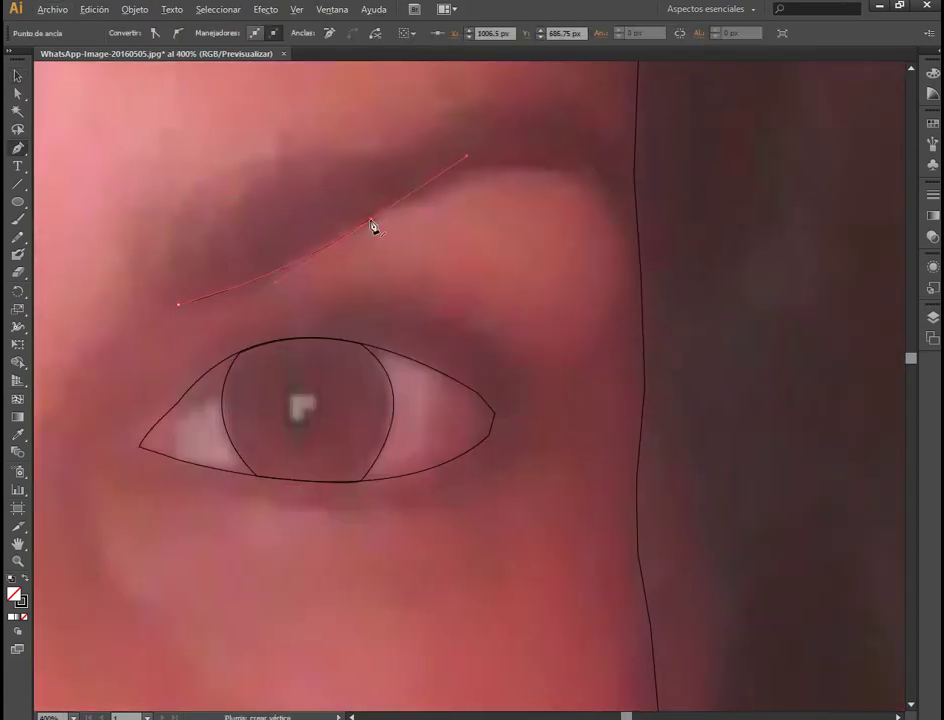
pyautogui.click(587, 181)
pyautogui.click(425, 140)
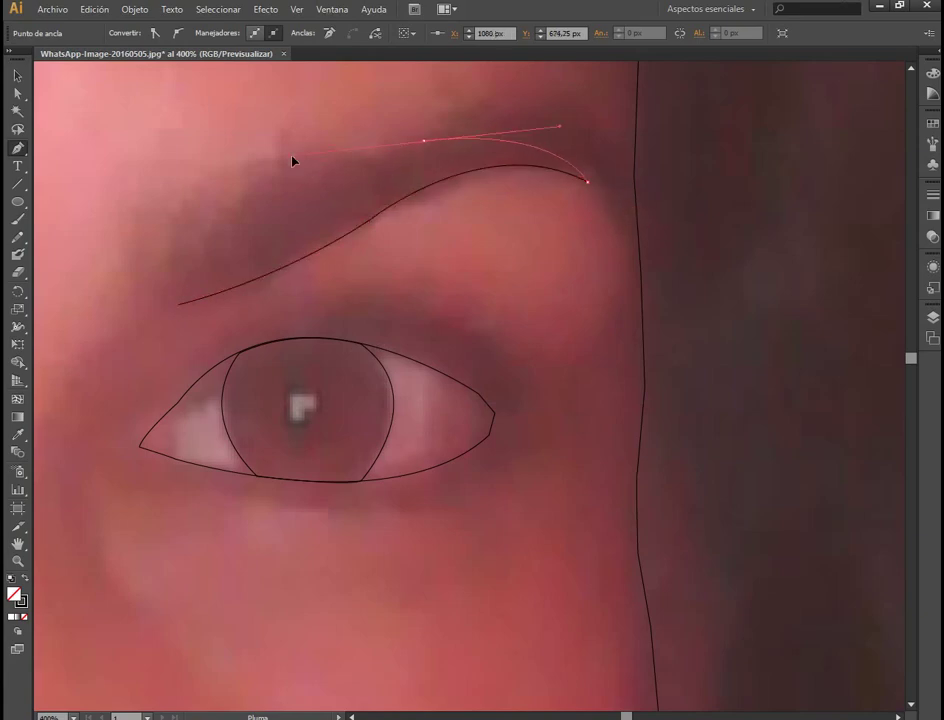
pyautogui.click(232, 222)
# Begin the other eyebrow with curved anchors along its lower edge.
pyautogui.hotkey('ctrl', '-')
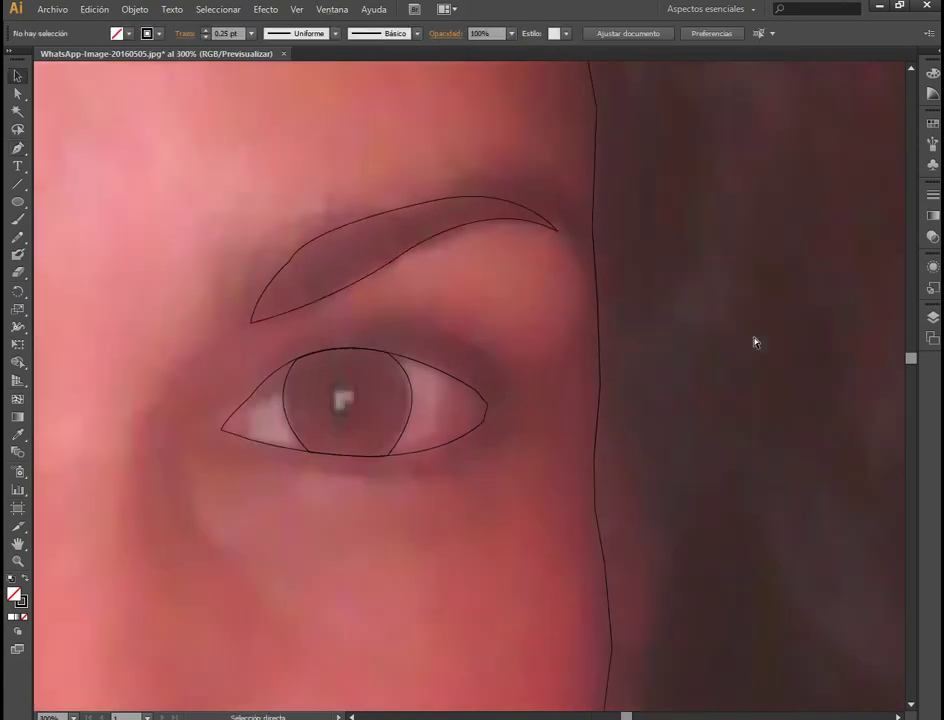
pyautogui.hscroll(-5, 754, 341)
pyautogui.scroll(3, 164, 353)
pyautogui.hotkey('ctrl', '-')
pyautogui.moveTo(290, 361); pyautogui.dragTo(206, 411)
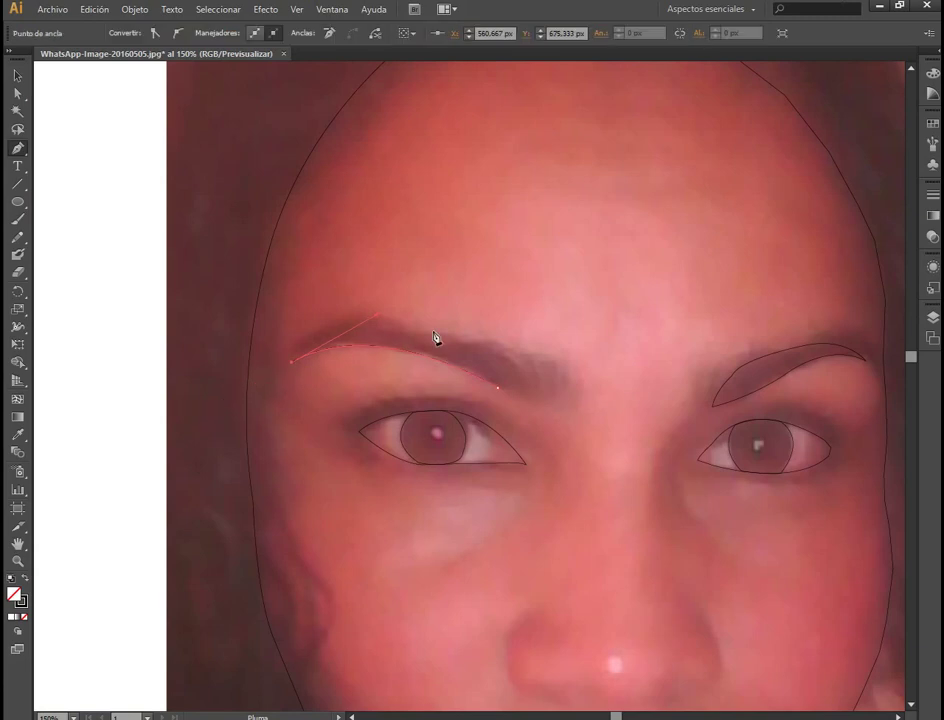
pyautogui.moveTo(569, 377); pyautogui.dragTo(610, 430)
# Trace the upper lip from corner to corner through its peaks and central dip.
pyautogui.hotkey('ctrl', '-')
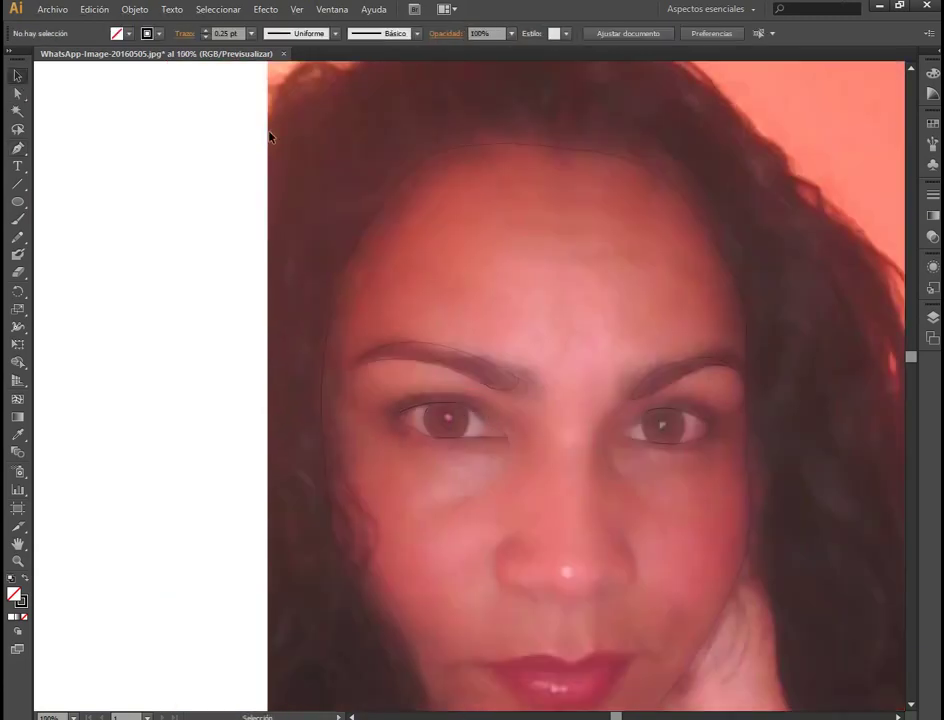
pyautogui.scroll(3, 392, 277)
pyautogui.scroll(2, 268, 378)
pyautogui.click(121, 291)
pyautogui.moveTo(383, 253); pyautogui.dragTo(453, 295)
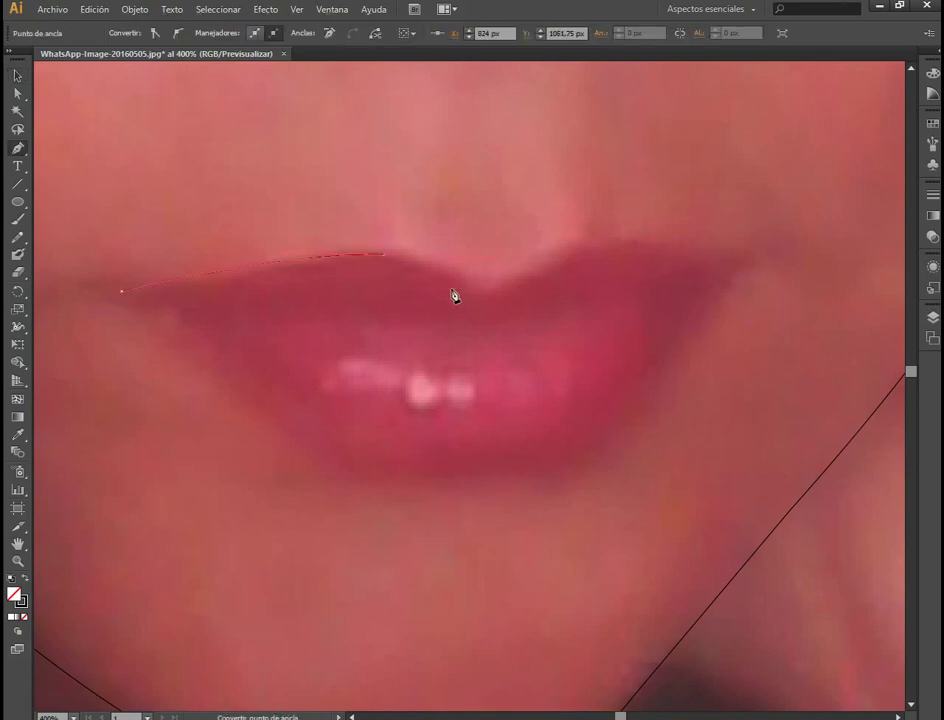
pyautogui.moveTo(528, 315); pyautogui.dragTo(408, 353)
pyautogui.moveTo(356, 326); pyautogui.dragTo(407, 310)
pyautogui.click(626, 290)
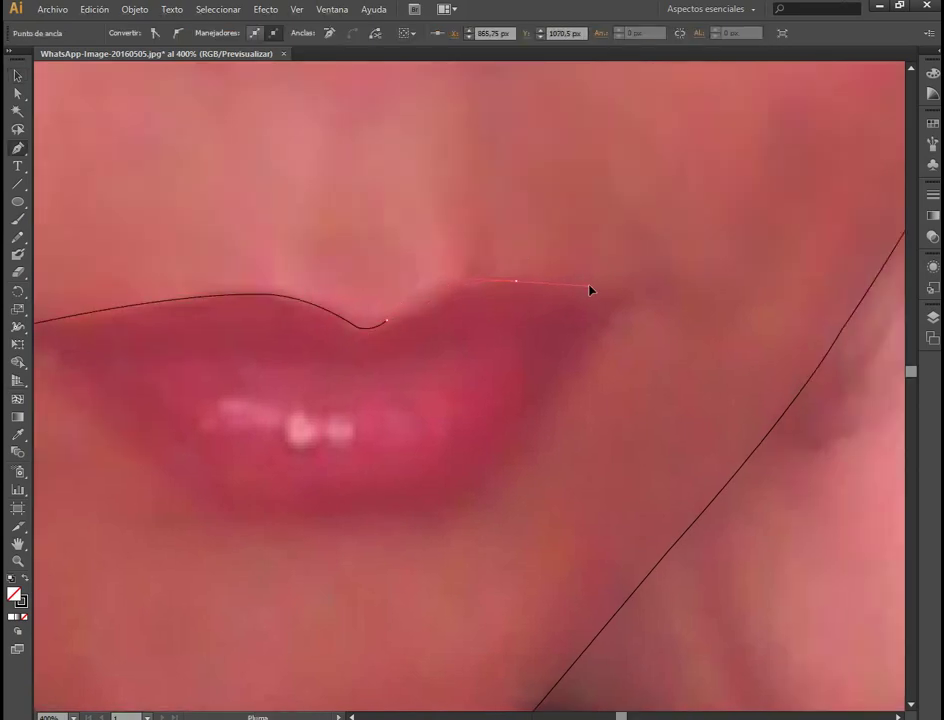
pyautogui.hotkey('ctrl', '-')
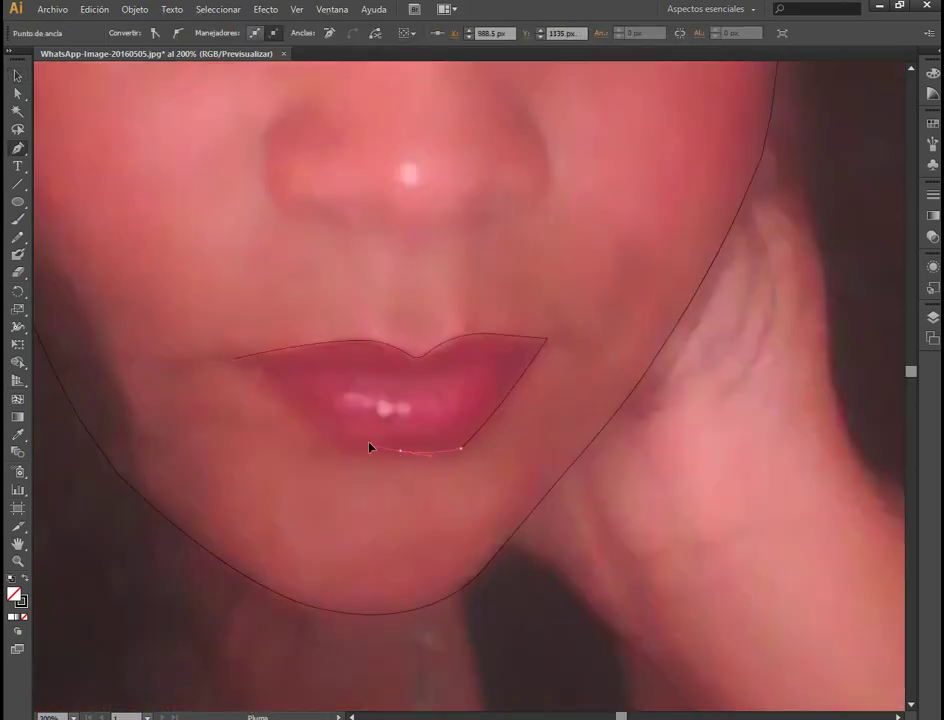
# Draw the curved line where the lips meet.
pyautogui.hotkey('ctrl', '+')
pyautogui.scroll(-3, 609, 333)
pyautogui.hotkey('ctrl', 'shift', 'a')
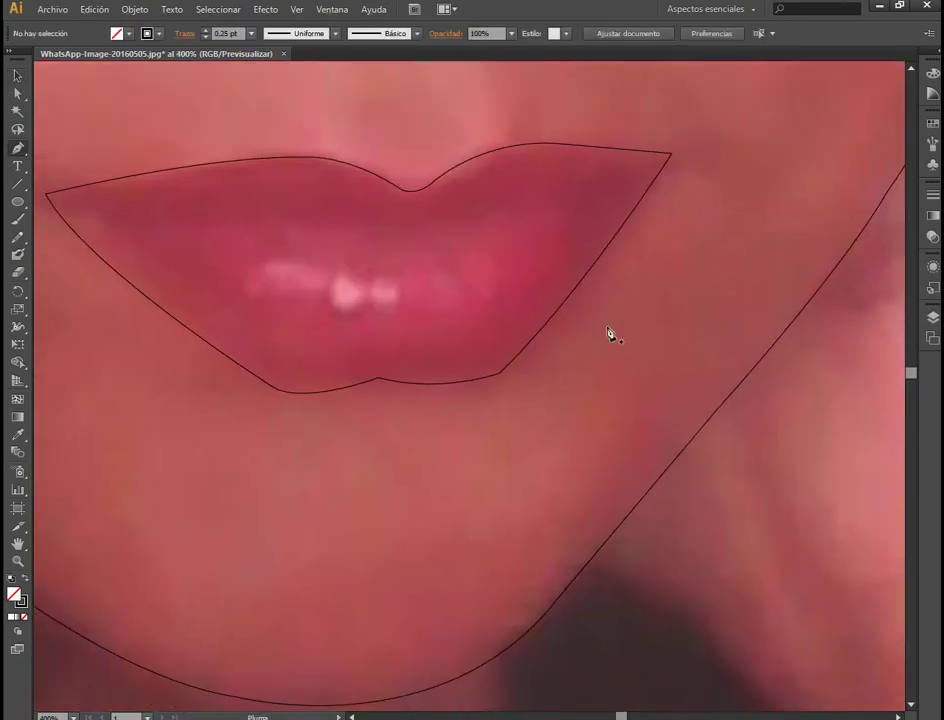
pyautogui.click(188, 230)
pyautogui.click(363, 236)
pyautogui.moveTo(546, 210); pyautogui.dragTo(622, 176)
pyautogui.hotkey('ctrl', 'shift', 'a')
# Show the Layers panel and draw the left and right nostril curves.
pyautogui.hotkey('ctrl', '0')
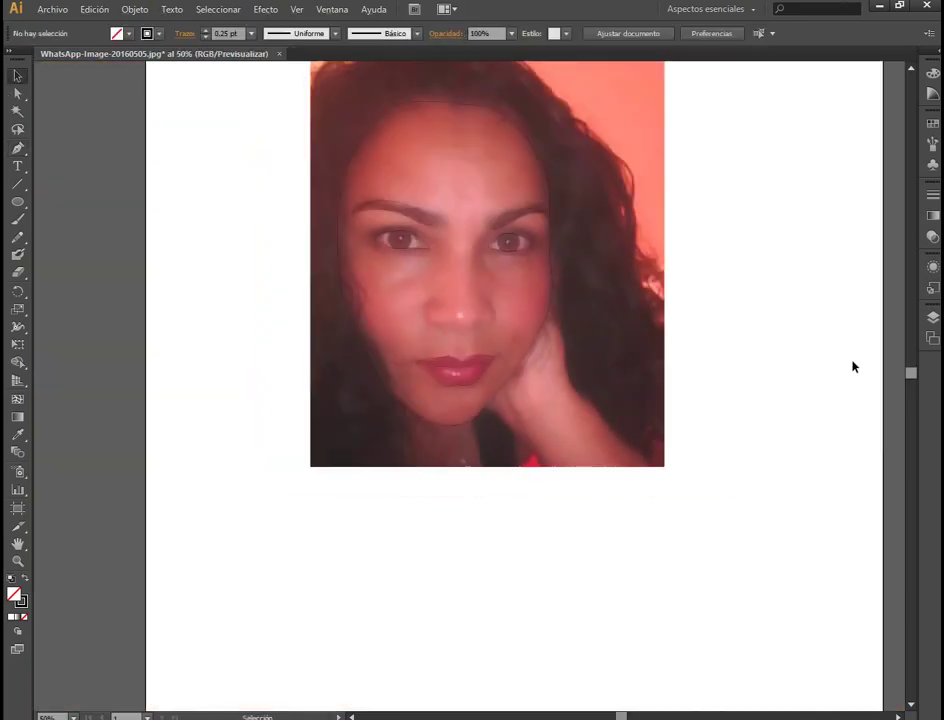
pyautogui.press('F7')
pyautogui.hotkey('ctrl', '+')
pyautogui.hotkey('ctrl', '+')
pyautogui.hotkey('ctrl', '+')
pyautogui.hotkey('ctrl', '+')
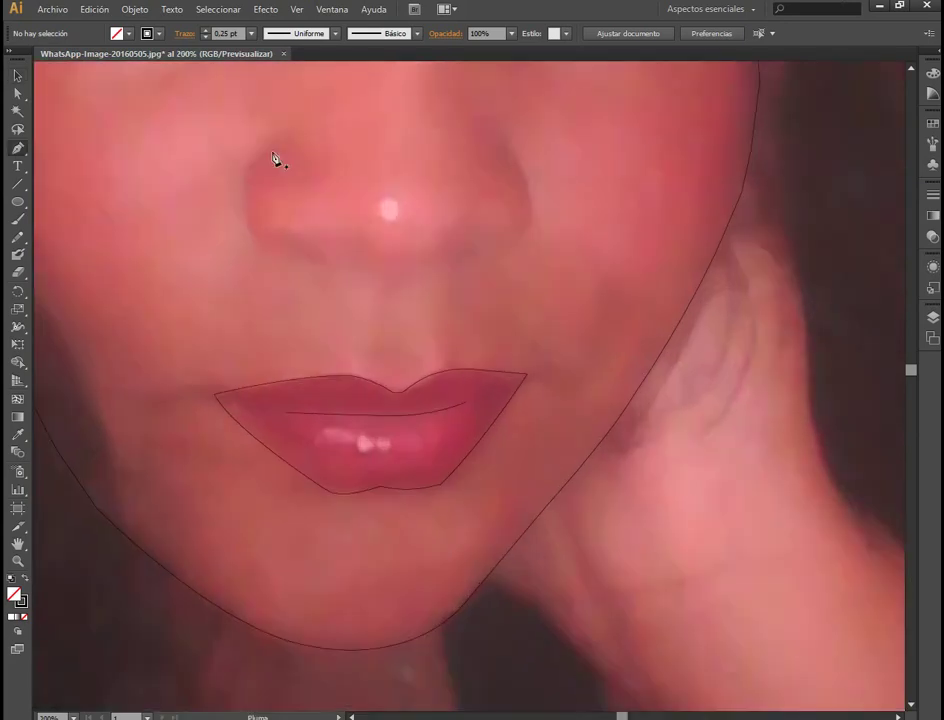
pyautogui.moveTo(283, 142); pyautogui.dragTo(268, 245)
pyautogui.hotkey('ctrl', 'shift', 'a')
pyautogui.scroll(3, 453, 219)
pyautogui.moveTo(400, 301); pyautogui.dragTo(425, 395)
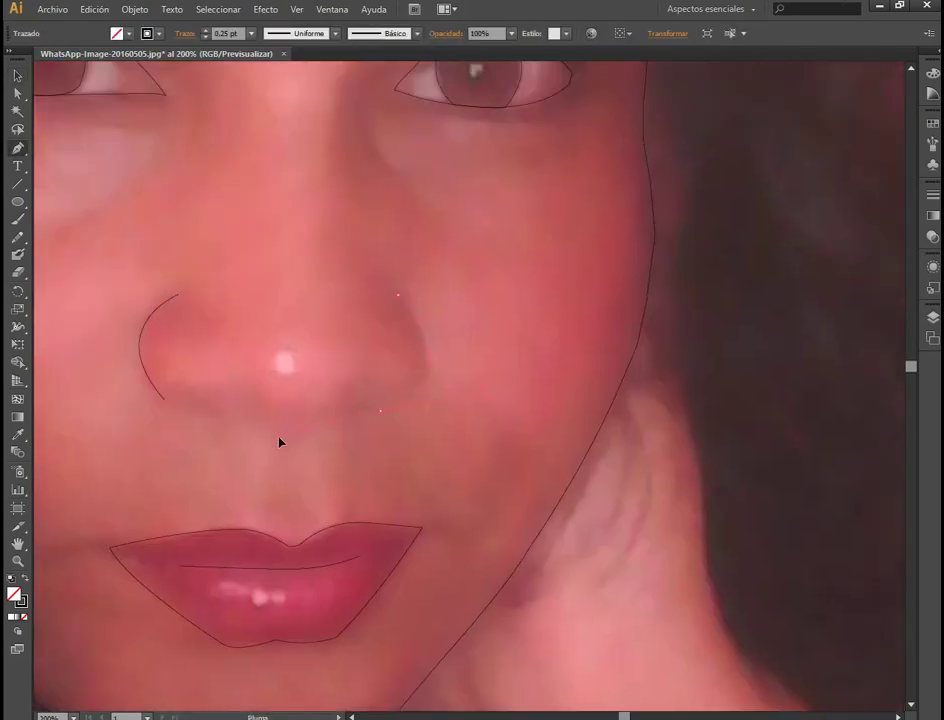
pyautogui.hotkey('ctrl', 'shift', 'a')
pyautogui.hotkey('ctrl', '-')
pyautogui.hotkey('ctrl', '-')
pyautogui.hotkey('ctrl', '-')
# Draw a closed outline from the chin's lowest point down to the photo's bottom edge.
pyautogui.press('p')
pyautogui.hotkey('ctrl', '+')
pyautogui.hotkey('ctrl', '+')
pyautogui.click(405, 381)
pyautogui.moveTo(427, 523); pyautogui.dragTo(430, 545)
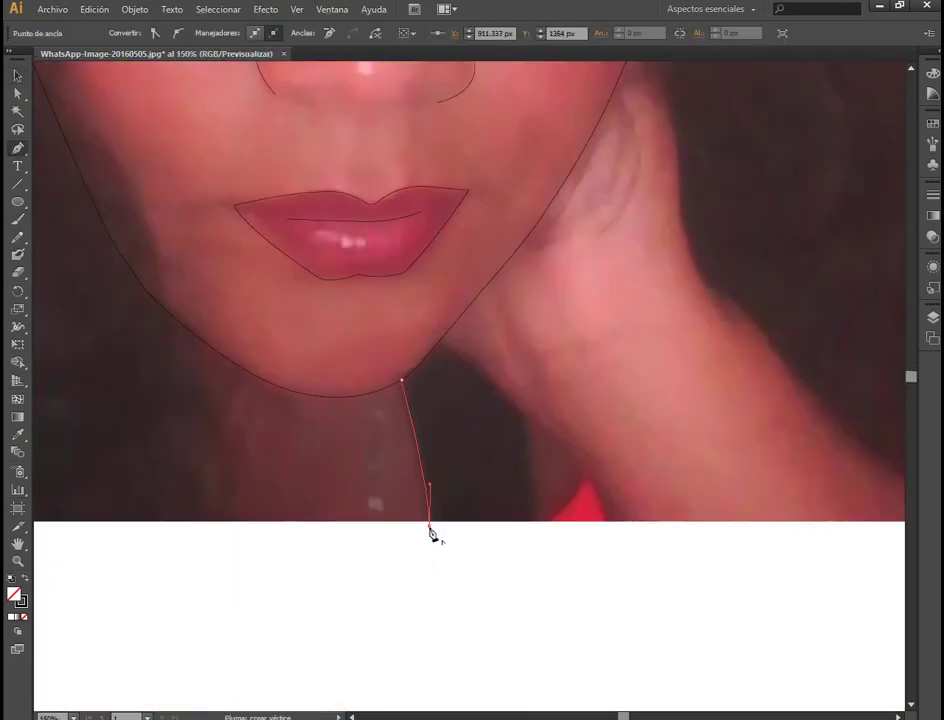
pyautogui.hscroll(-3, 323, 533)
pyautogui.click(308, 322)
pyautogui.hotkey('ctrl', '-')
pyautogui.hotkey('ctrl', '-')
pyautogui.hotkey('ctrl', '+')
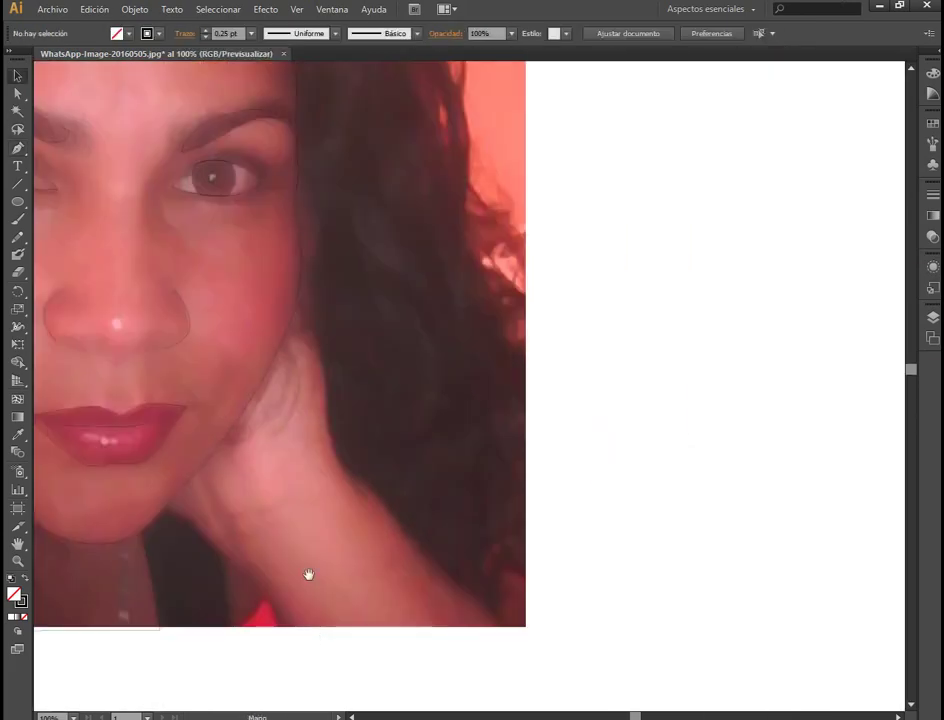
pyautogui.scroll(-4, 307, 573)
# Start the neck shadow outline at the jawline, anchoring down its right edge.
pyautogui.click(211, 358)
pyautogui.hotkey('ctrl', '+')
pyautogui.hotkey('ctrl', '+')
pyautogui.hotkey('ctrl', '+')
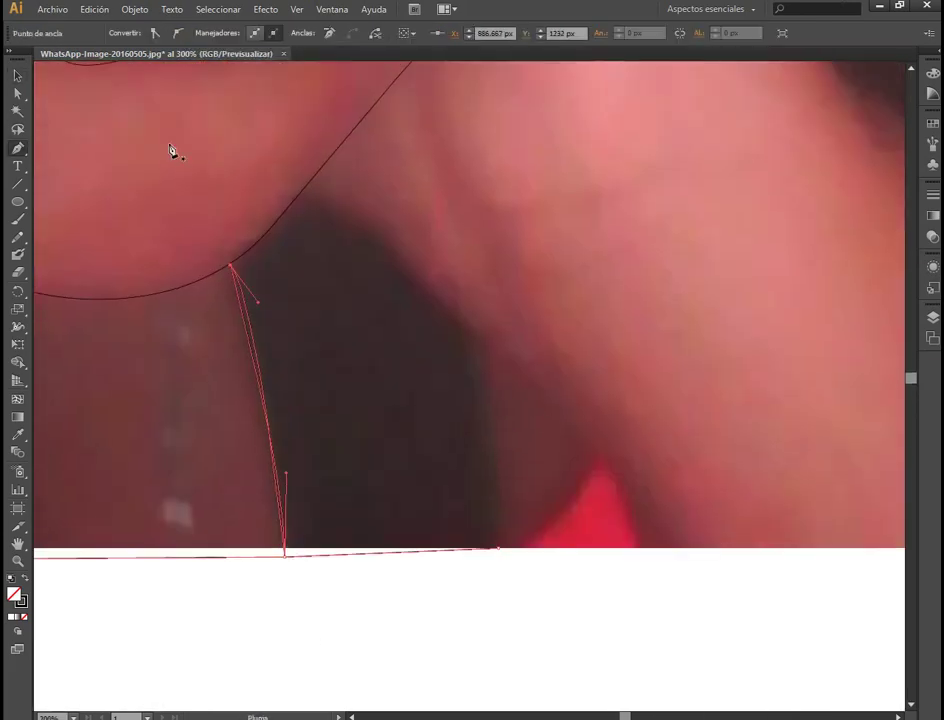
pyautogui.press('v')
pyautogui.click(329, 572)
pyautogui.press('p')
pyautogui.click(299, 194)
pyautogui.moveTo(473, 333); pyautogui.dragTo(540, 421)
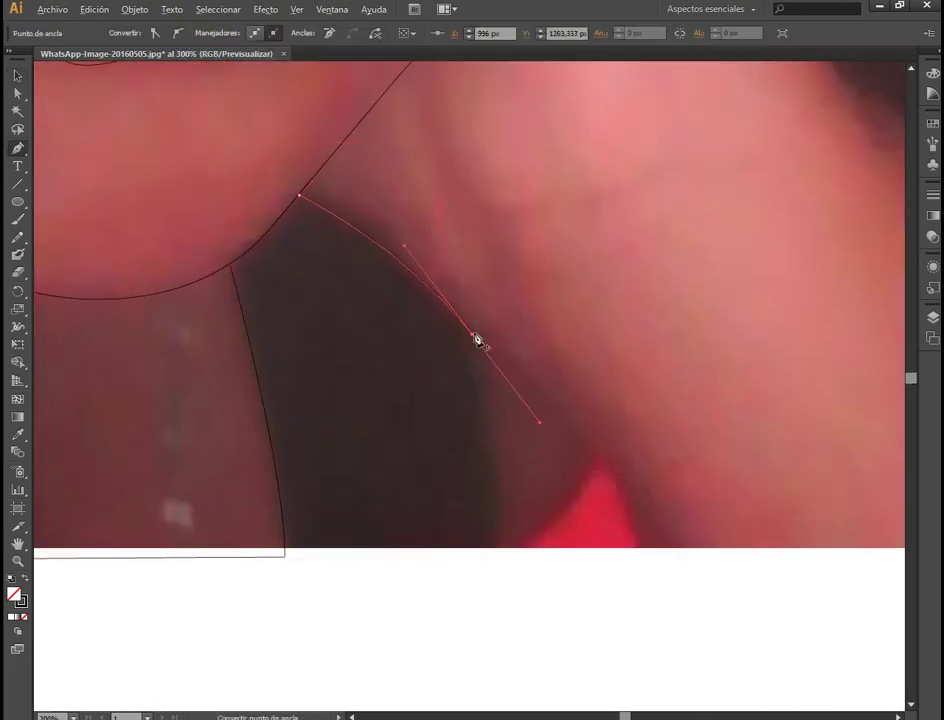
pyautogui.keyDown('ctrl'); pyautogui.click(232, 273); pyautogui.keyUp('ctrl')
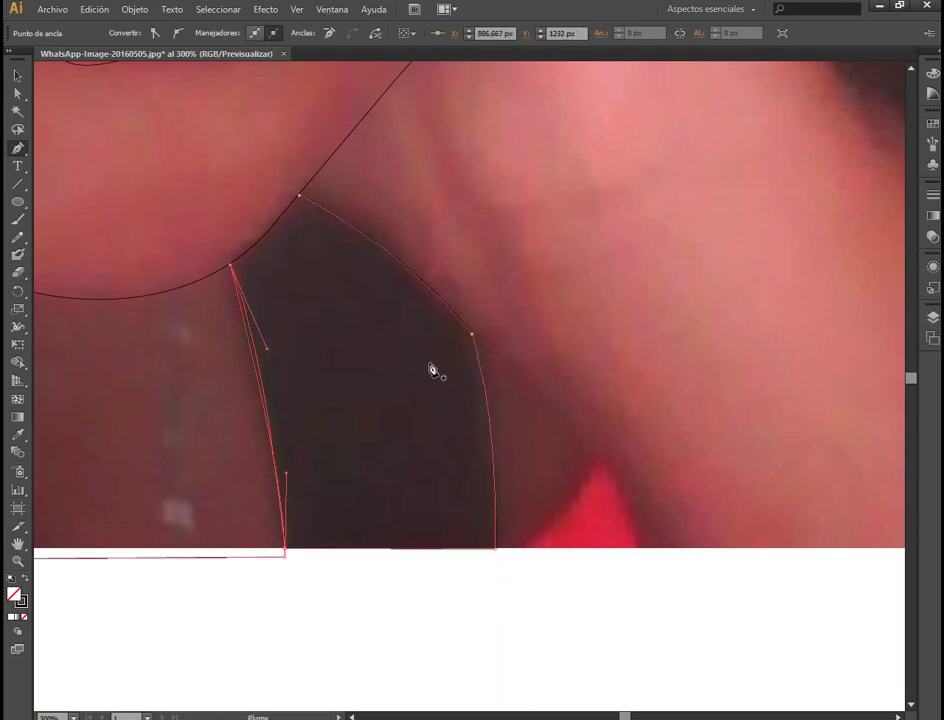
# Run the shadow outline along the bottom edge, close it at the jawline, then deselect.
pyautogui.click(286, 553)
pyautogui.scroll(2, 295, 554)
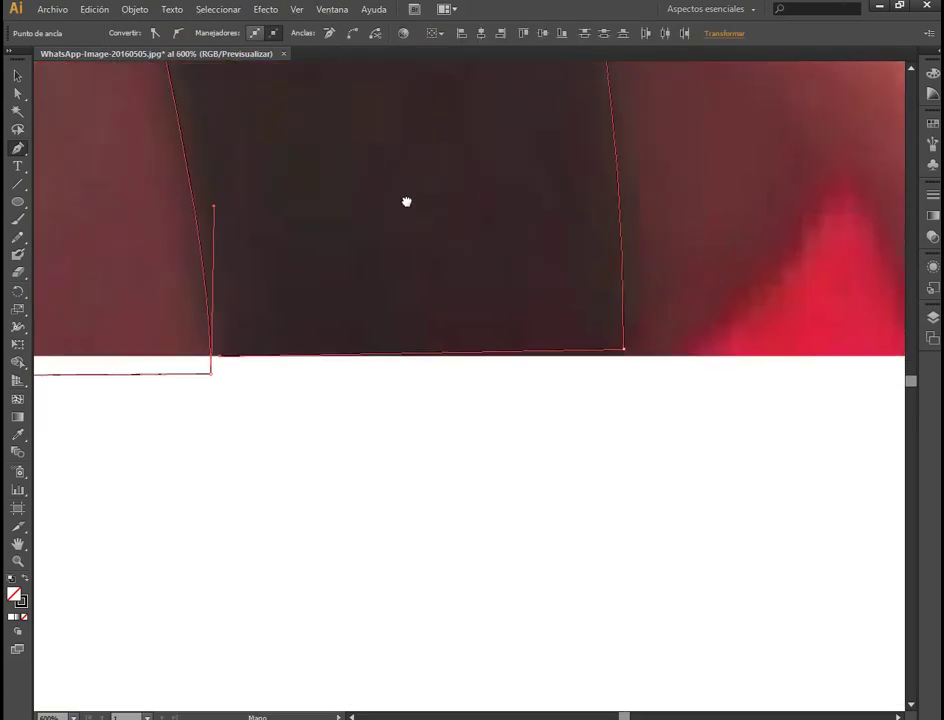
pyautogui.scroll(-2, 290, 400)
pyautogui.moveTo(342, 262); pyautogui.dragTo(303, 210)
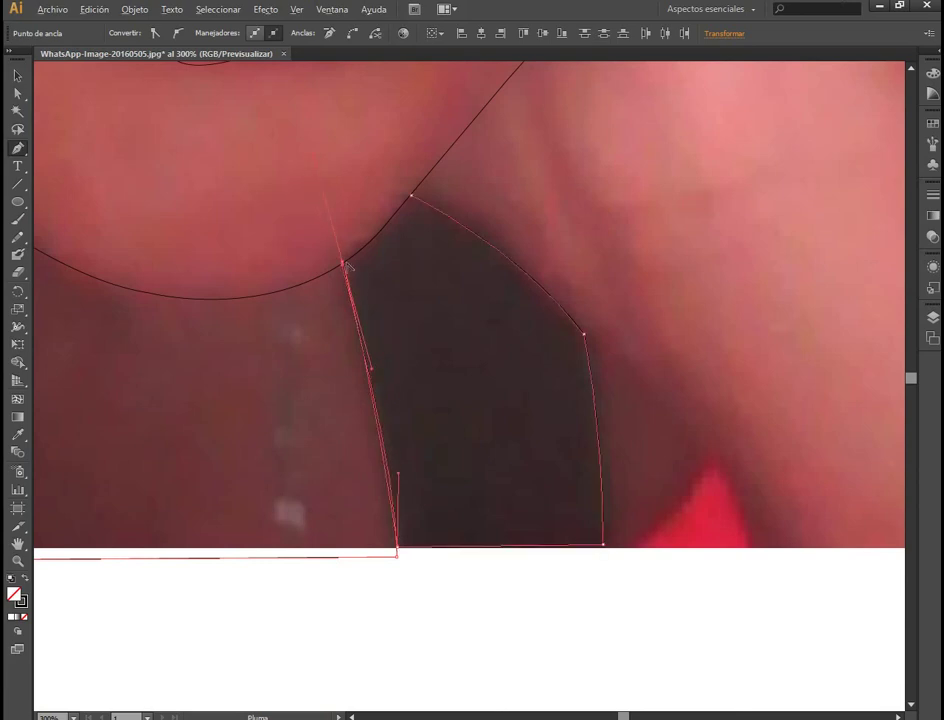
pyautogui.hotkey('ctrl', '+')
pyautogui.hotkey('ctrl', '+')
pyautogui.press('v')
pyautogui.scroll(-3, 506, 352)
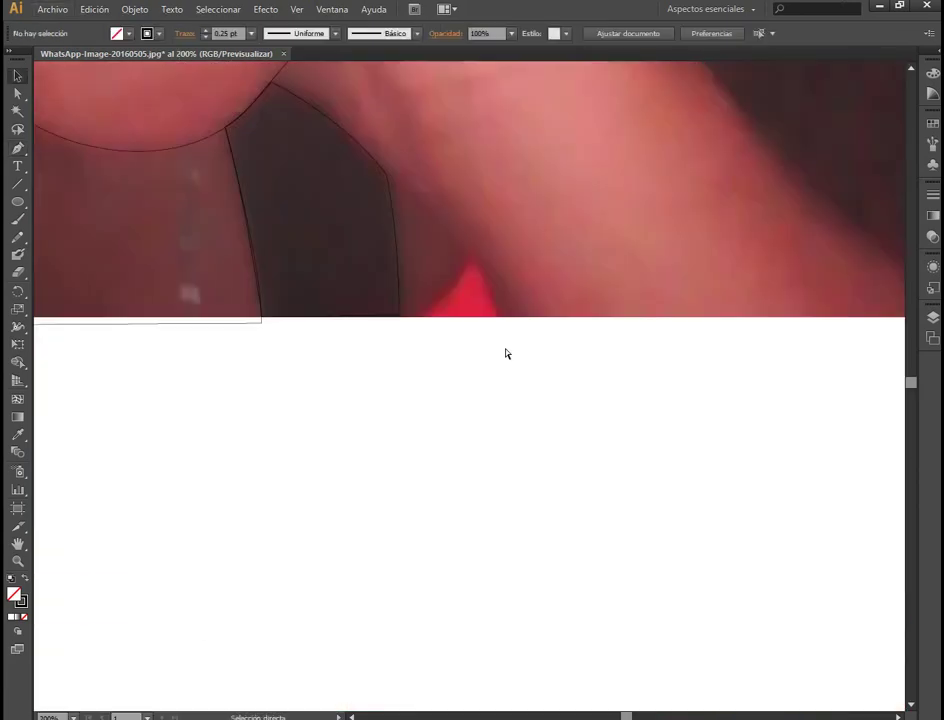
pyautogui.scroll(-2, 506, 354)
pyautogui.scroll(3, 506, 354)
pyautogui.scroll(-1, 594, 566)
# Trace a Pen outline from where the hand meets the jaw, along the jaw toward the chin.
pyautogui.press('p')
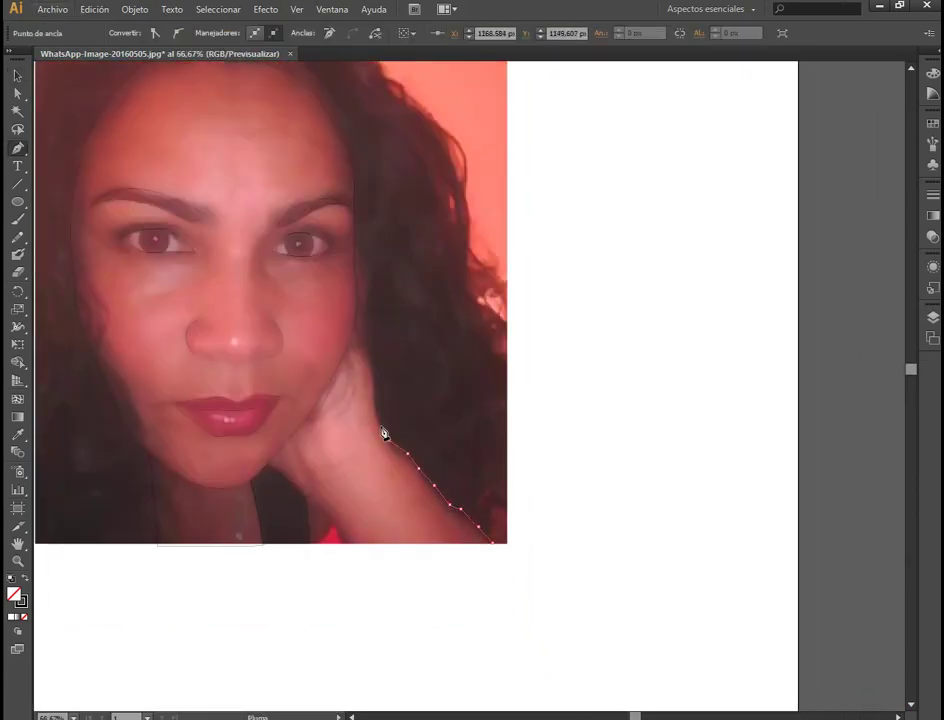
pyautogui.scroll(3, 369, 356)
pyautogui.scroll(-1, 373, 406)
pyautogui.click(447, 240)
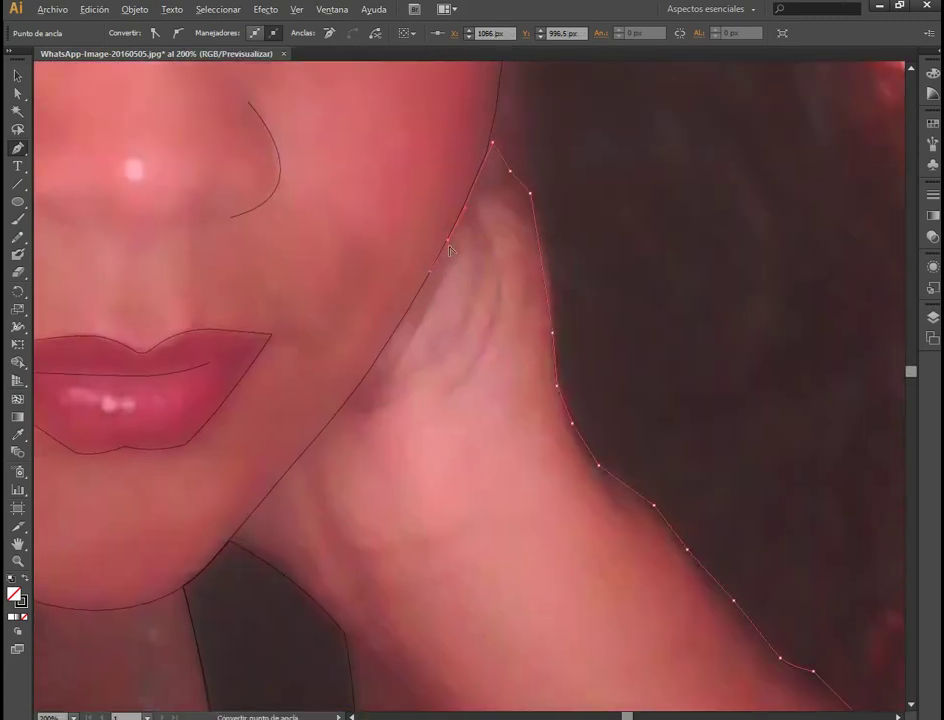
pyautogui.moveTo(352, 396); pyautogui.dragTo(334, 415)
pyautogui.click(230, 545)
pyautogui.scroll(2, 244, 543)
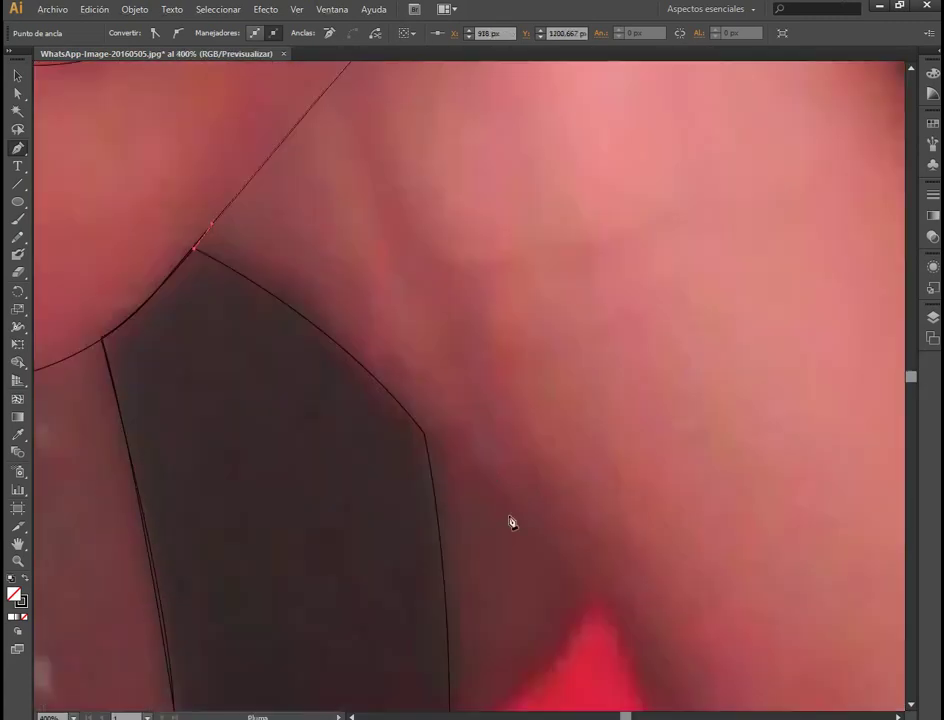
pyautogui.scroll(-2, 510, 520)
pyautogui.moveTo(555, 548); pyautogui.dragTo(568, 607)
# Trace a curved outline over the top of the hair and close it at its start point.
pyautogui.scroll(-2, 660, 544)
pyautogui.scroll(-2, 737, 449)
pyautogui.scroll(-2, 600, 442)
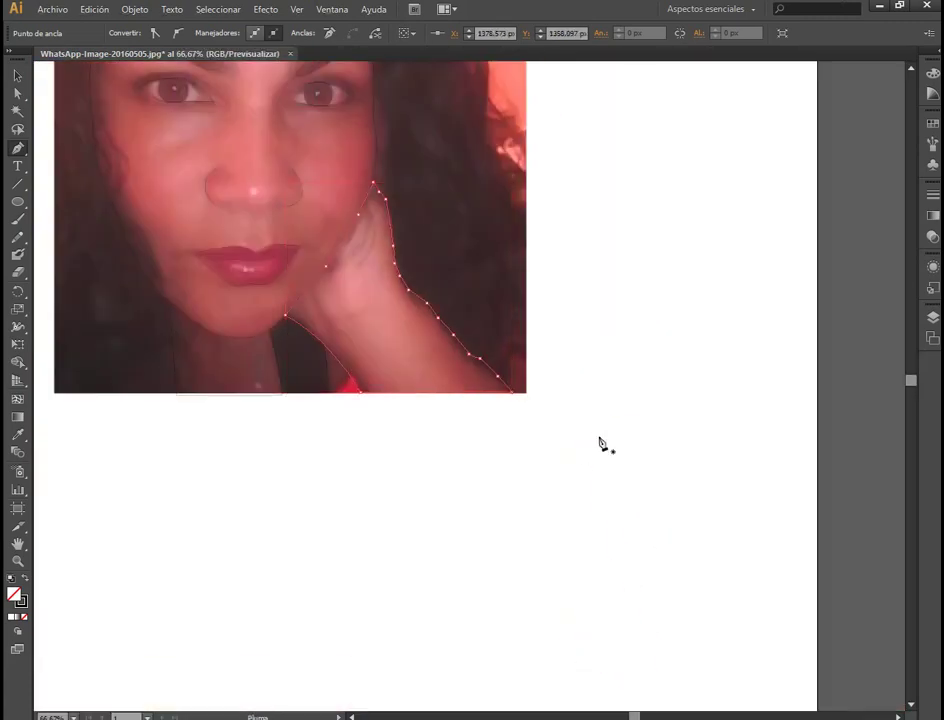
pyautogui.scroll(2, 475, 472)
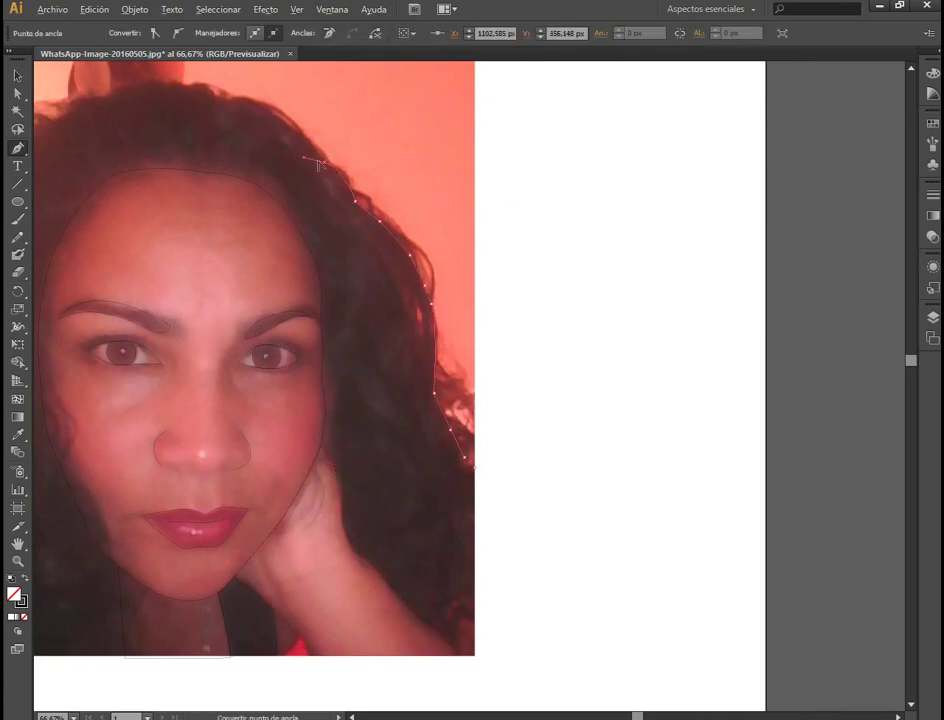
pyautogui.scroll(2, 318, 163)
pyautogui.hscroll(-3, 318, 163)
pyautogui.moveTo(340, 190); pyautogui.dragTo(275, 201)
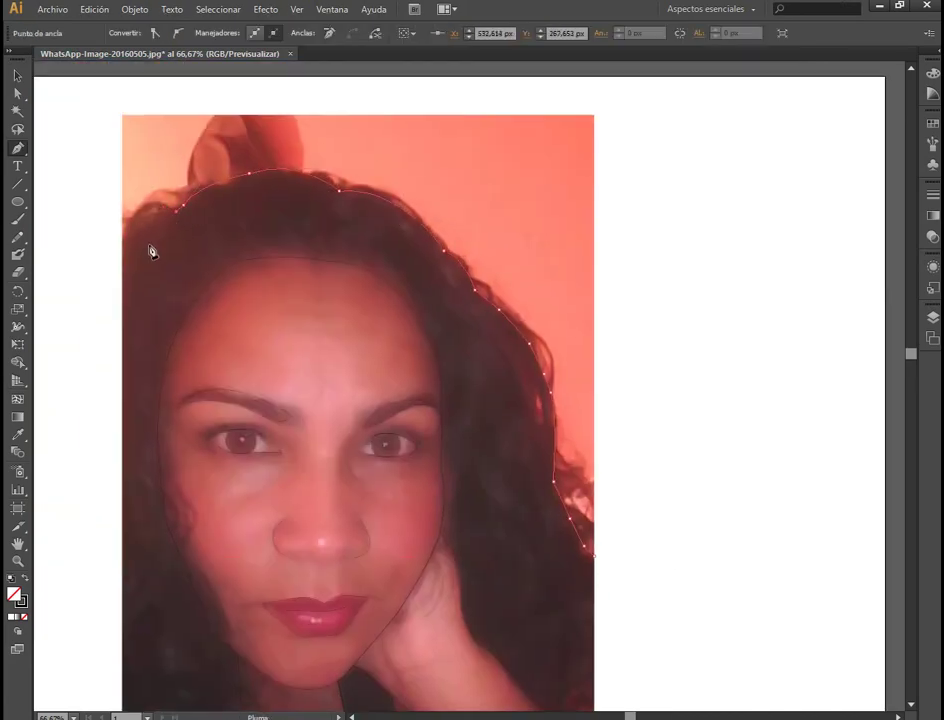
pyautogui.moveTo(118, 262); pyautogui.dragTo(126, 253)
pyautogui.scroll(-3, 158, 628)
pyautogui.scroll(2, 300, 615)
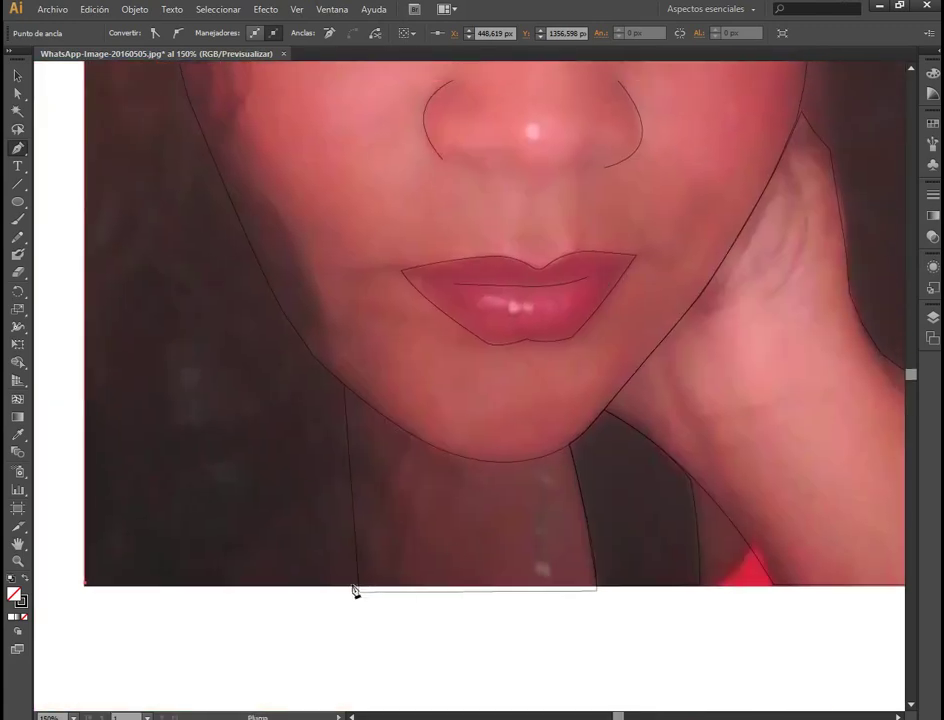
pyautogui.click(345, 386)
# Start the face outline with smooth curves along the forehead hairline.
pyautogui.scroll(5, 292, 430)
pyautogui.hscroll(-1, 292, 430)
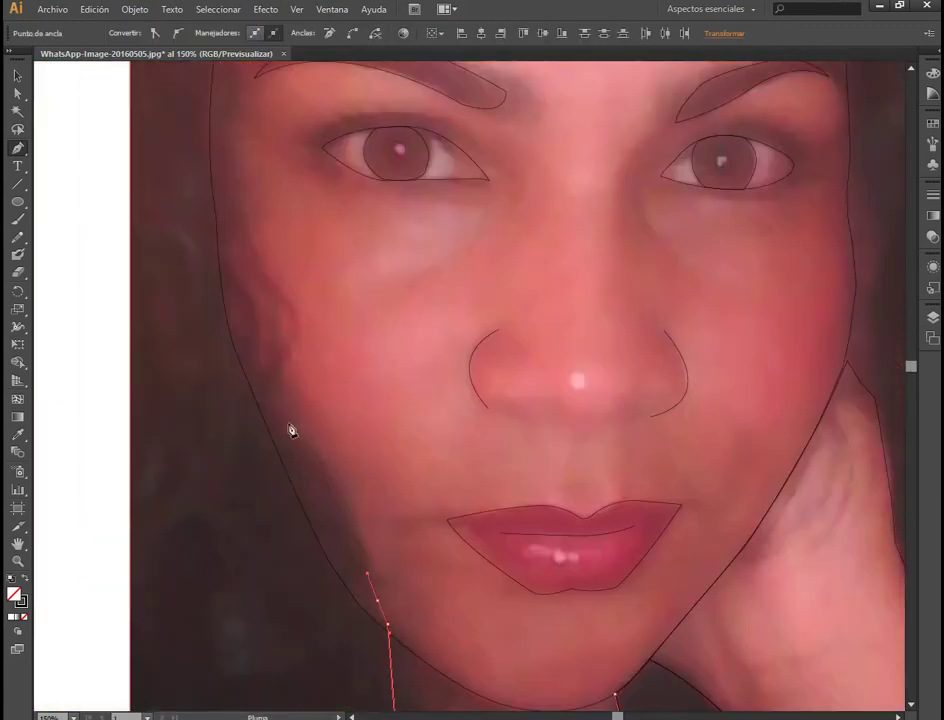
pyautogui.scroll(4, 297, 424)
pyautogui.scroll(3, 276, 274)
pyautogui.scroll(1, 276, 274)
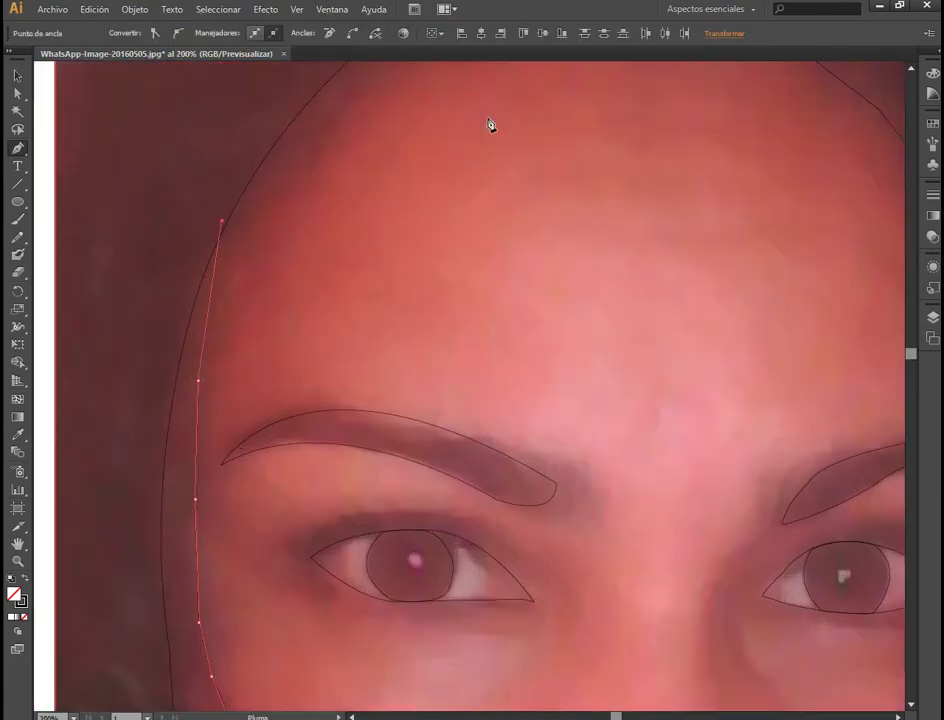
pyautogui.scroll(3, 315, 220)
pyautogui.moveTo(568, 222); pyautogui.dragTo(596, 219)
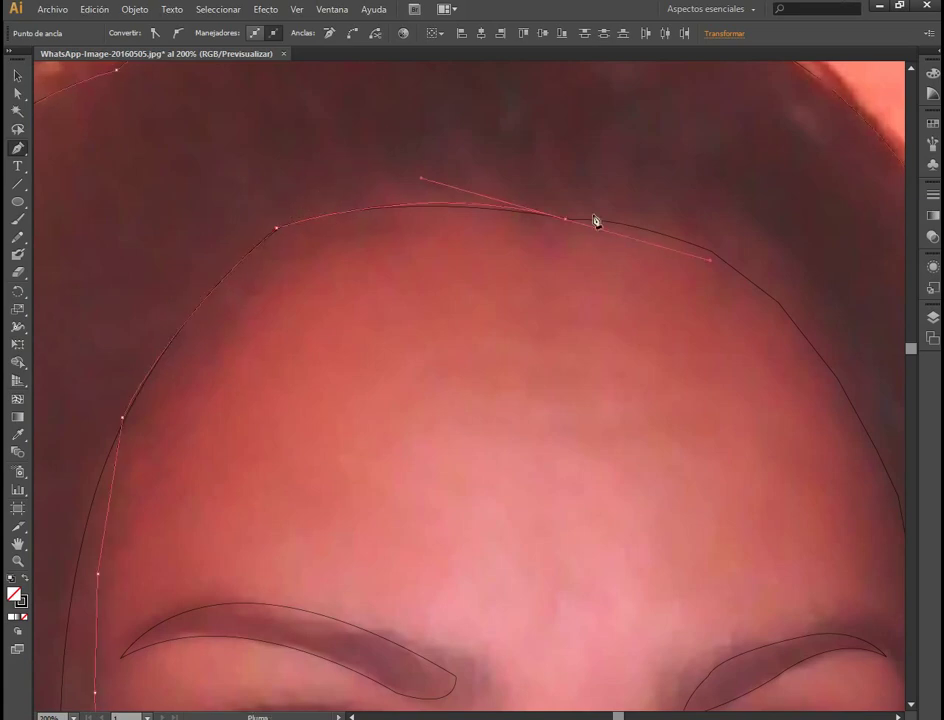
pyautogui.hscroll(5, 596, 219)
pyautogui.moveTo(543, 308); pyautogui.dragTo(629, 422)
pyautogui.scroll(-5, 516, 284)
pyautogui.hscroll(3, 516, 284)
pyautogui.moveTo(516, 284); pyautogui.dragTo(545, 357)
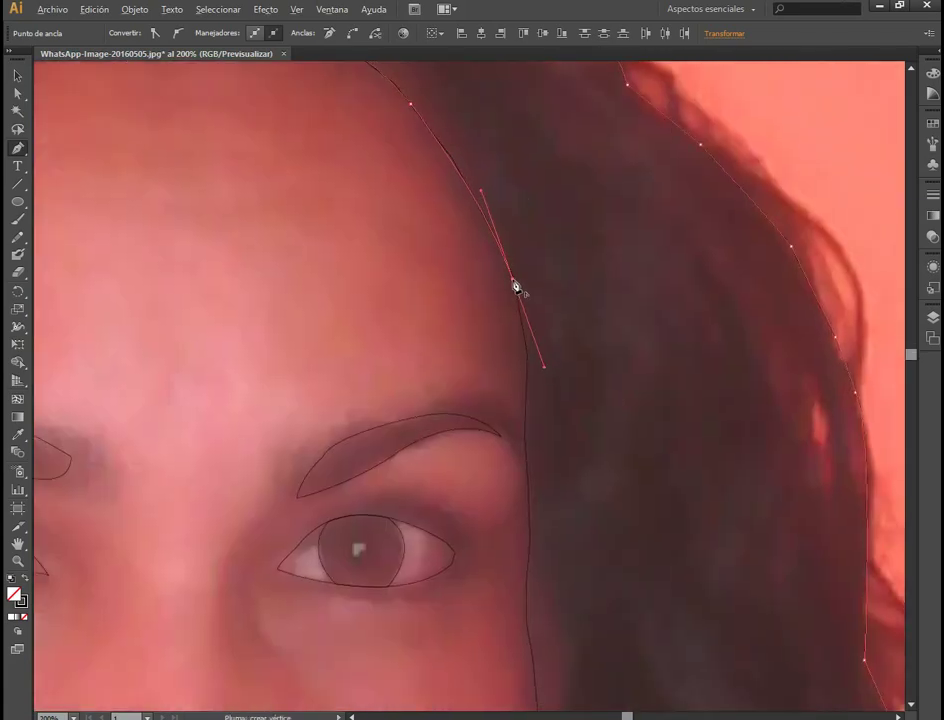
# Continue the face outline down the neck edge to the photo's corner and close it.
pyautogui.scroll(-4, 527, 435)
pyautogui.scroll(-2, 510, 332)
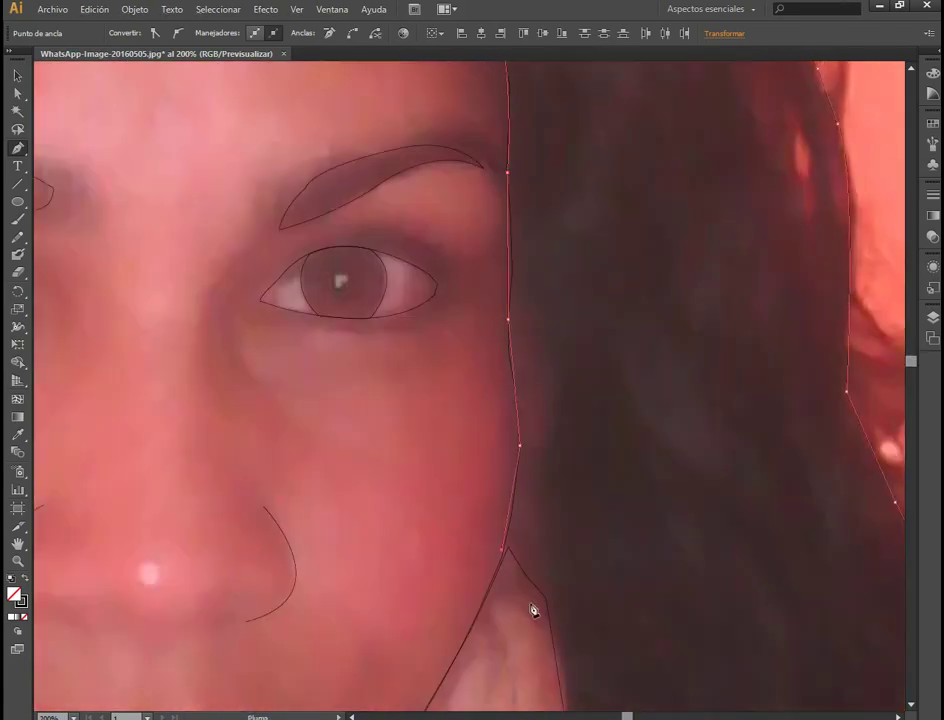
pyautogui.scroll(-4, 533, 610)
pyautogui.scroll(-5, 504, 545)
pyautogui.moveTo(484, 352); pyautogui.dragTo(565, 437)
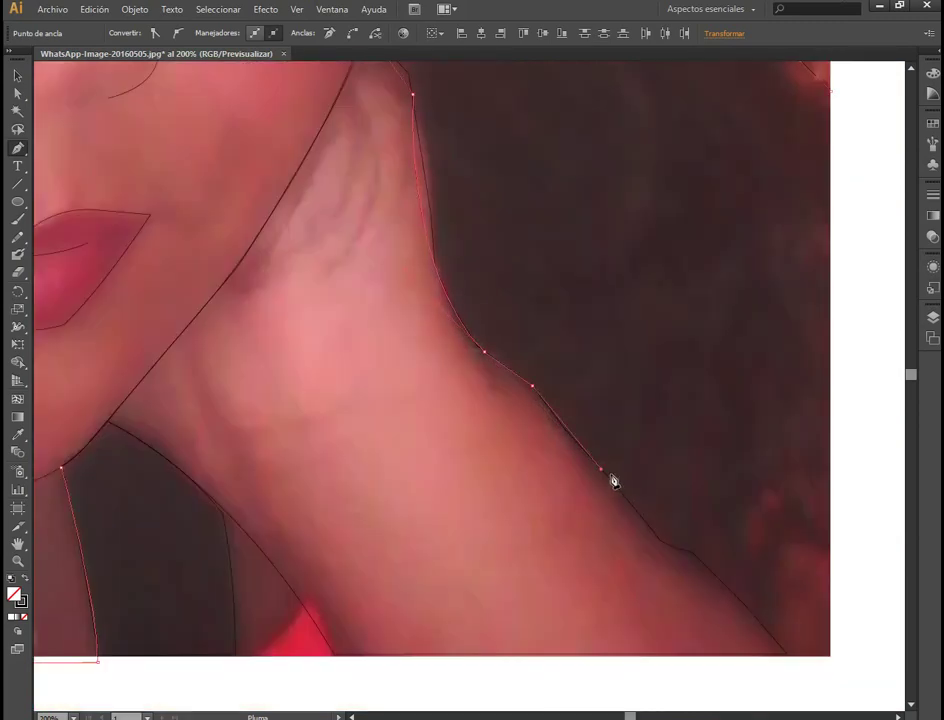
pyautogui.scroll(-4, 614, 482)
pyautogui.click(558, 396)
pyautogui.click(643, 468)
pyautogui.click(683, 506)
# Zoom out to the full page and toggle the photo layer's visibility to check the outlines.
pyautogui.hotkey('ctrl', '-')
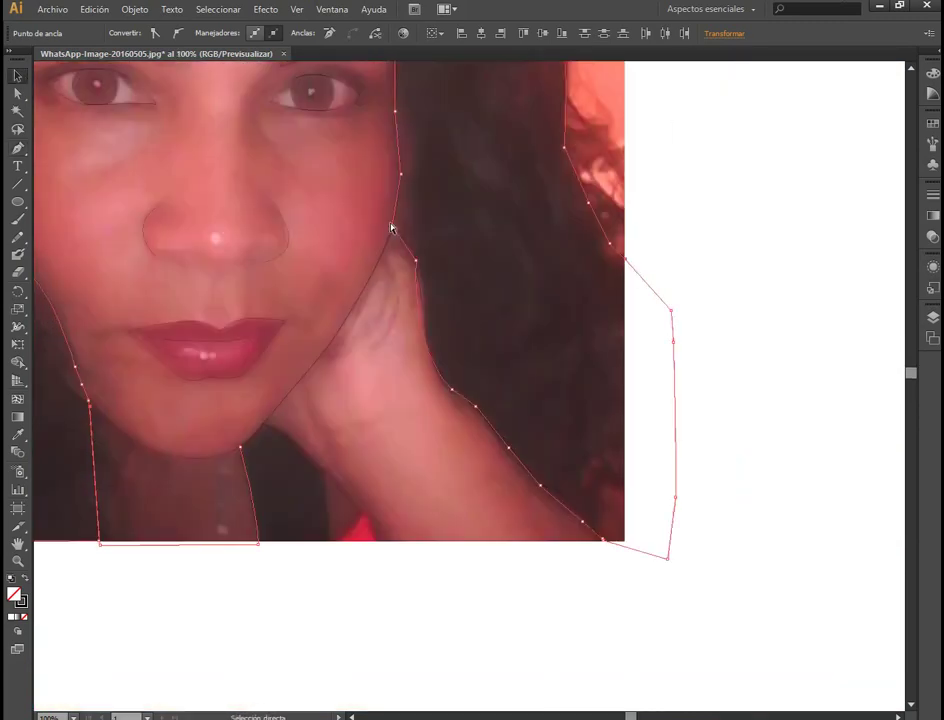
pyautogui.hotkey('ctrl', '0')
pyautogui.press('F7')
pyautogui.click(751, 577)
# Trace a zigzag eyelash path along the first eye's upper lid, past its outer corner.
pyautogui.hotkey('ctrl', '+')
pyautogui.hotkey('ctrl', '+')
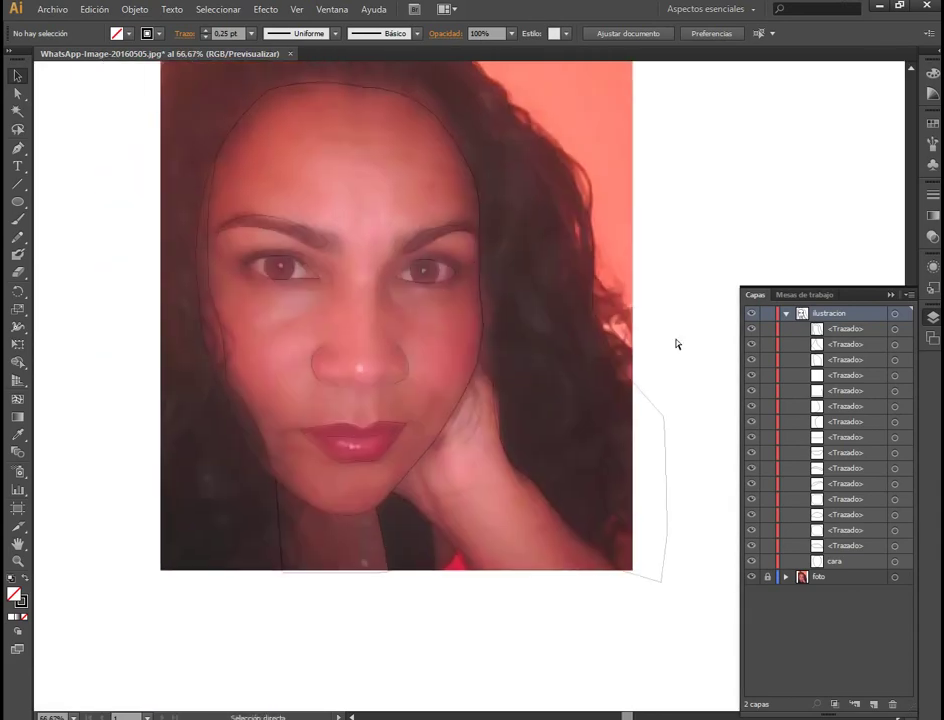
pyautogui.hotkey('ctrl', '+')
pyautogui.hotkey('ctrl', '+')
pyautogui.hotkey('ctrl', '+')
pyautogui.press('p')
pyautogui.click(379, 343)
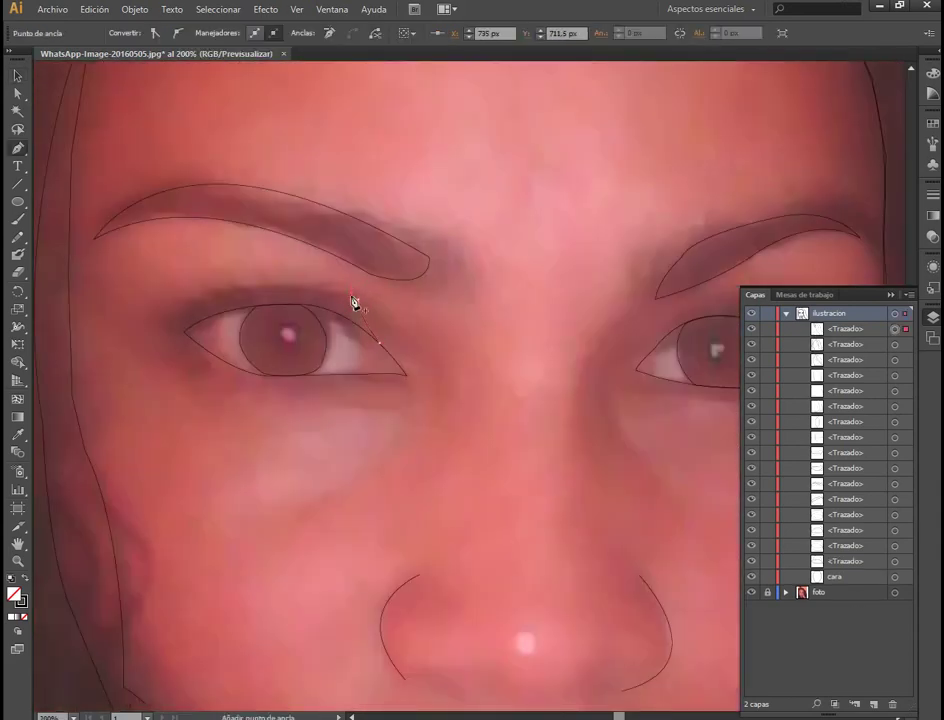
pyautogui.moveTo(352, 303); pyautogui.dragTo(349, 314)
pyautogui.hotkey('ctrl', '+')
pyautogui.moveTo(217, 201)
pyautogui.mouseDown()
pyautogui.moveTo(225, 255)
pyautogui.moveTo(372, 251)
pyautogui.mouseUp()
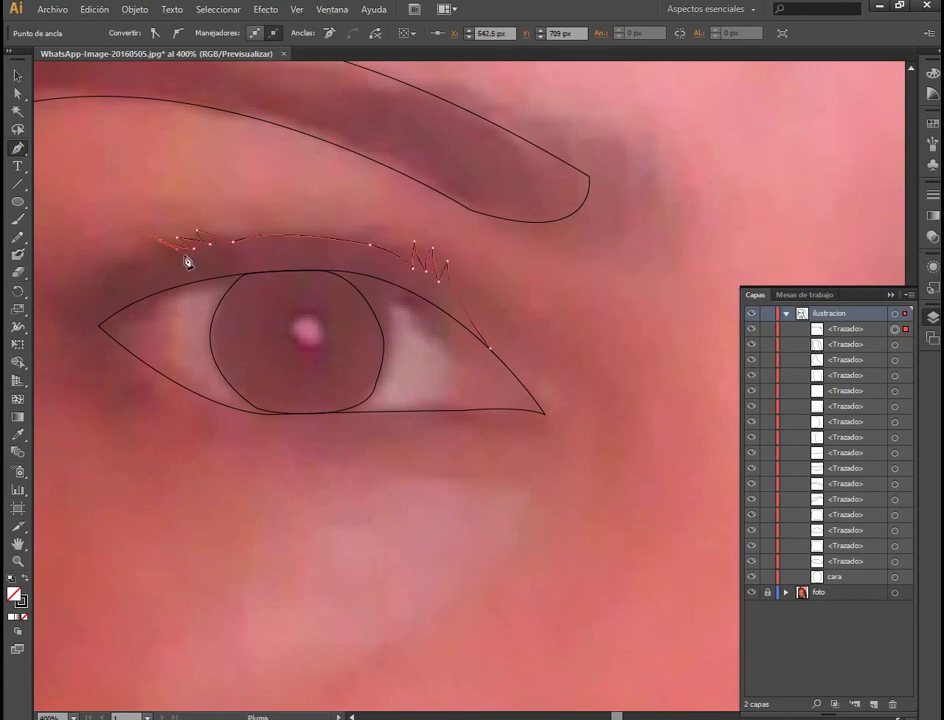
pyautogui.click(155, 273)
pyautogui.click(124, 262)
pyautogui.click(65, 299)
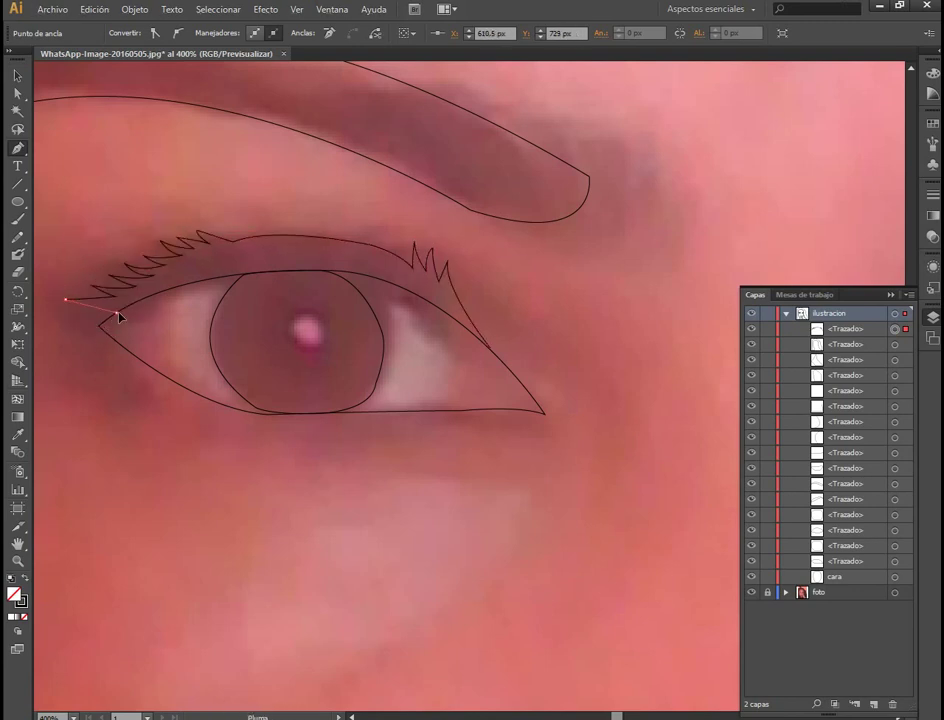
# Hide the photo to check, then trace the other eye's eyelash outline and fit the artboard.
pyautogui.press('v')
pyautogui.hotkey('ctrl', '1')
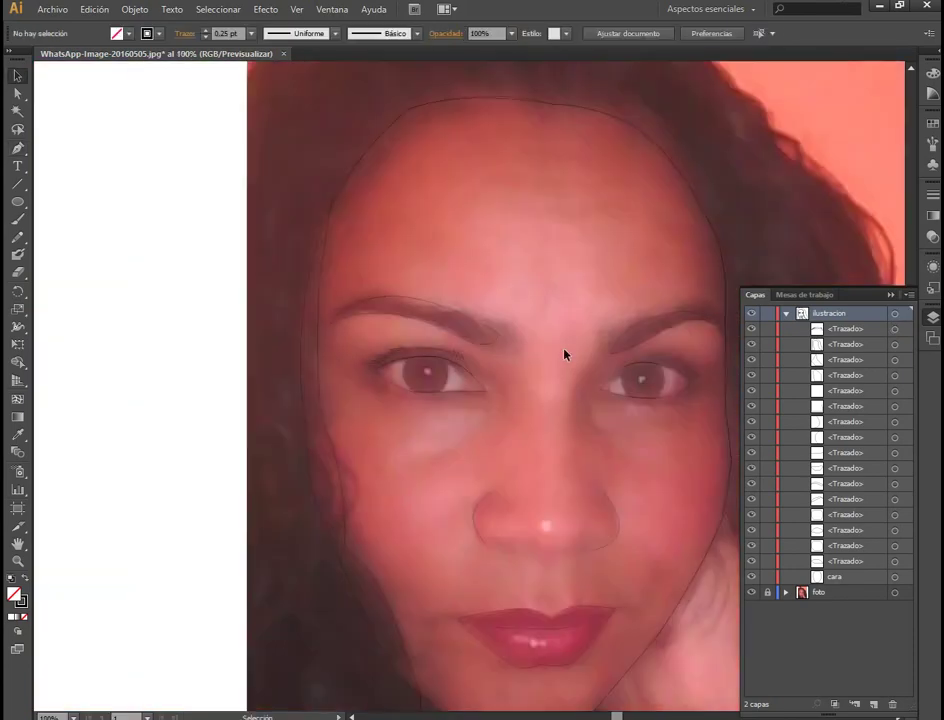
pyautogui.click(752, 593)
pyautogui.hotkey('ctrl', '+')
pyautogui.hotkey('ctrl', '+')
pyautogui.moveTo(358, 333); pyautogui.dragTo(280, 585)
pyautogui.press('p')
pyautogui.click(230, 308)
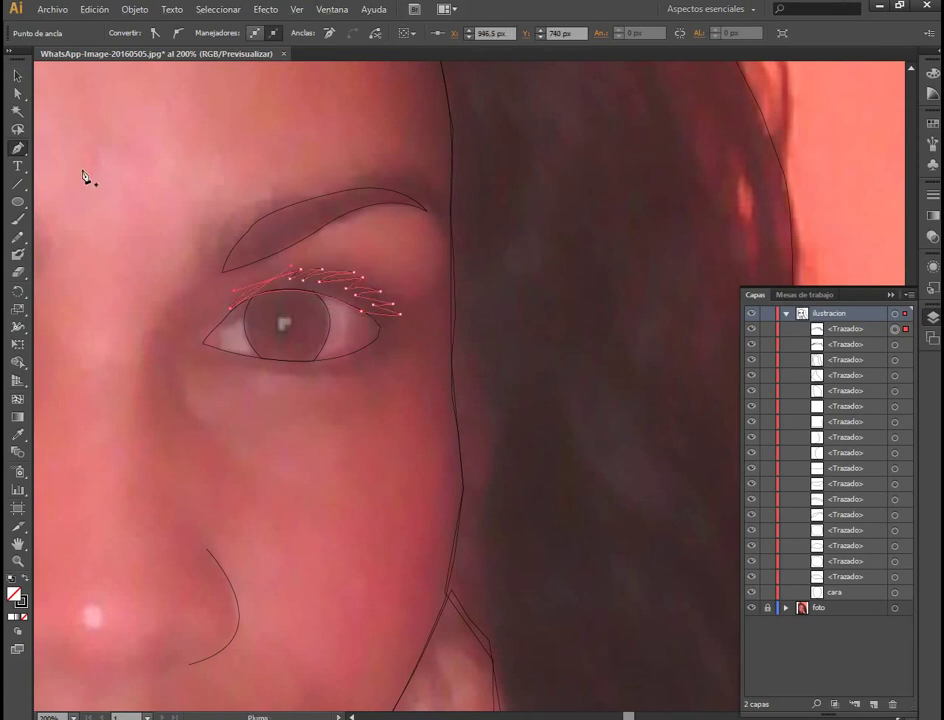
pyautogui.press('v')
pyautogui.hotkey('ctrl', '0')
# Place a copy of the photo beside the drawing and fill the face with a pink tone.
pyautogui.click(752, 608)
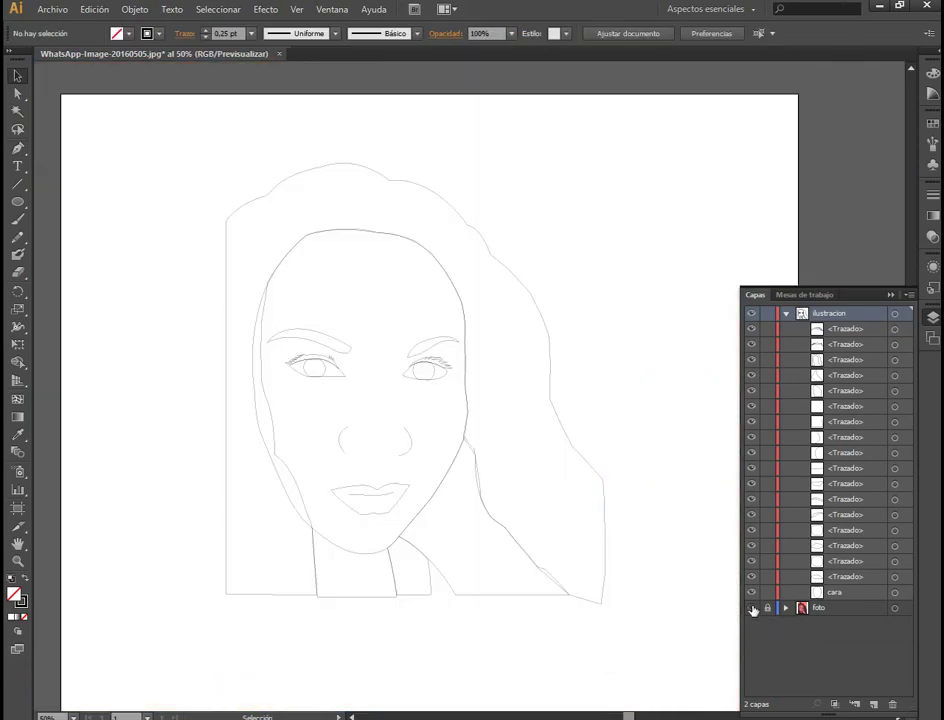
pyautogui.click(752, 608)
pyautogui.click(571, 249)
pyautogui.moveTo(571, 249); pyautogui.dragTo(670, 270)
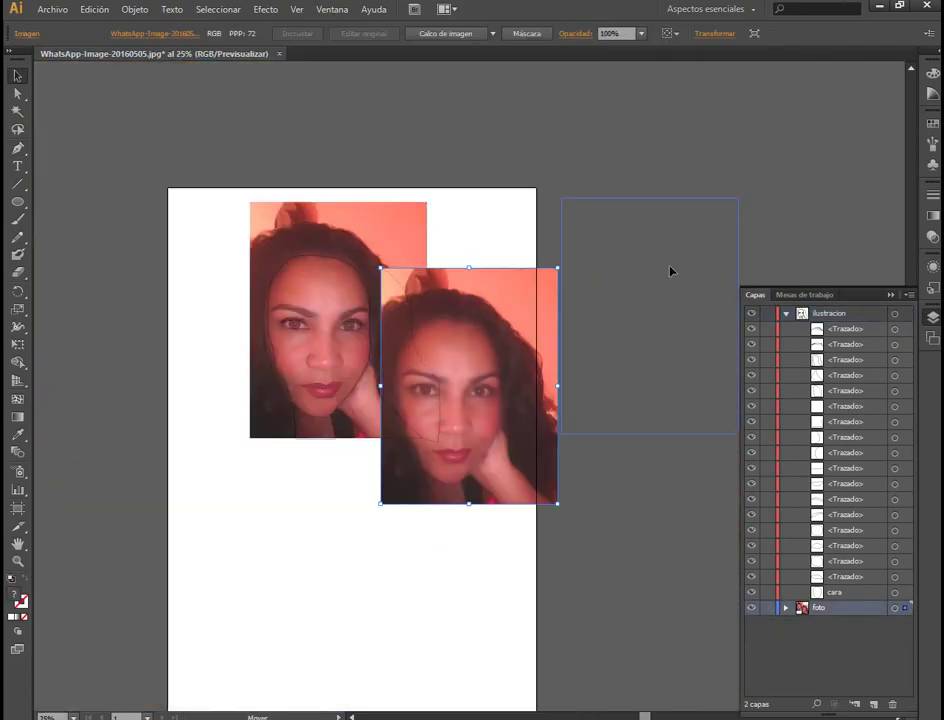
pyautogui.click(306, 628)
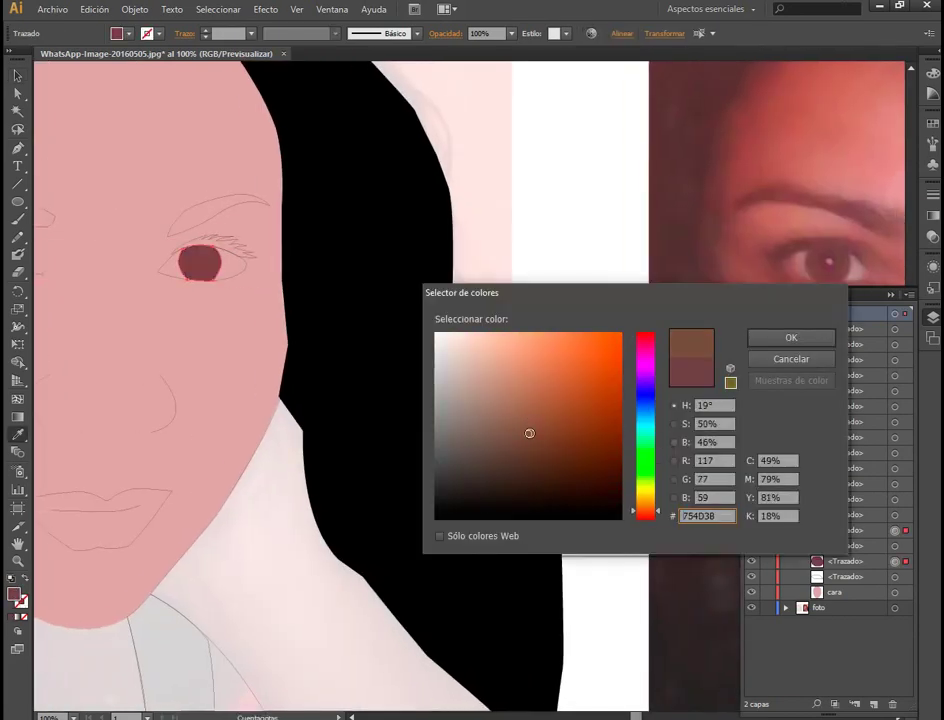
pyautogui.moveTo(480, 394)
pyautogui.mouseDown()
pyautogui.moveTo(512, 373)
pyautogui.moveTo(496, 388)
pyautogui.mouseUp()
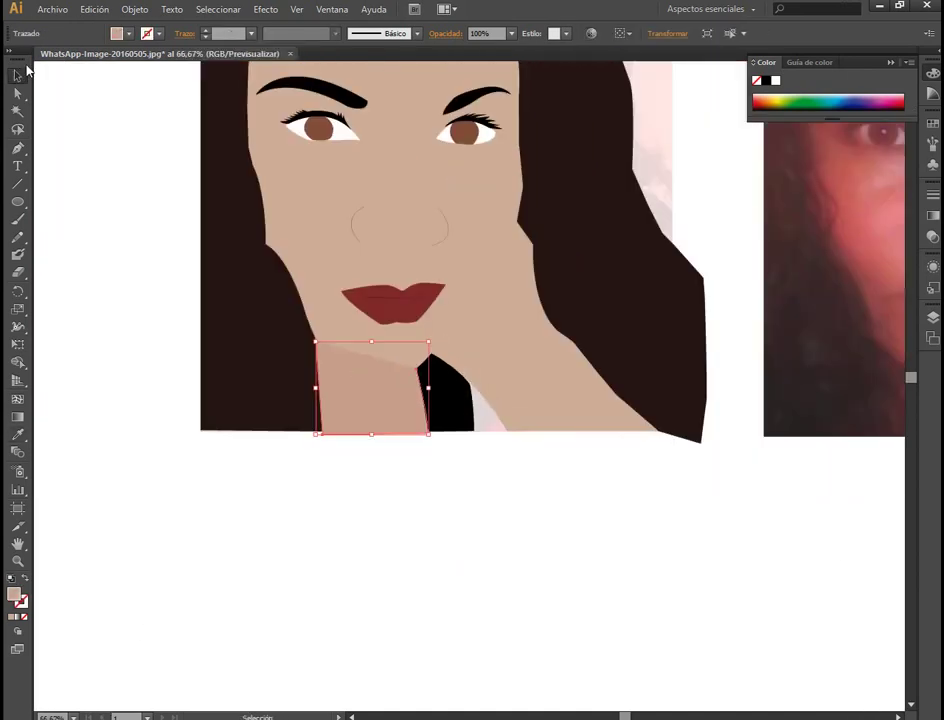
# Send the chin shape one step backward.
pyautogui.scroll(3, 420, 300)
pyautogui.rightClick(400, 487)
pyautogui.click(611, 506)
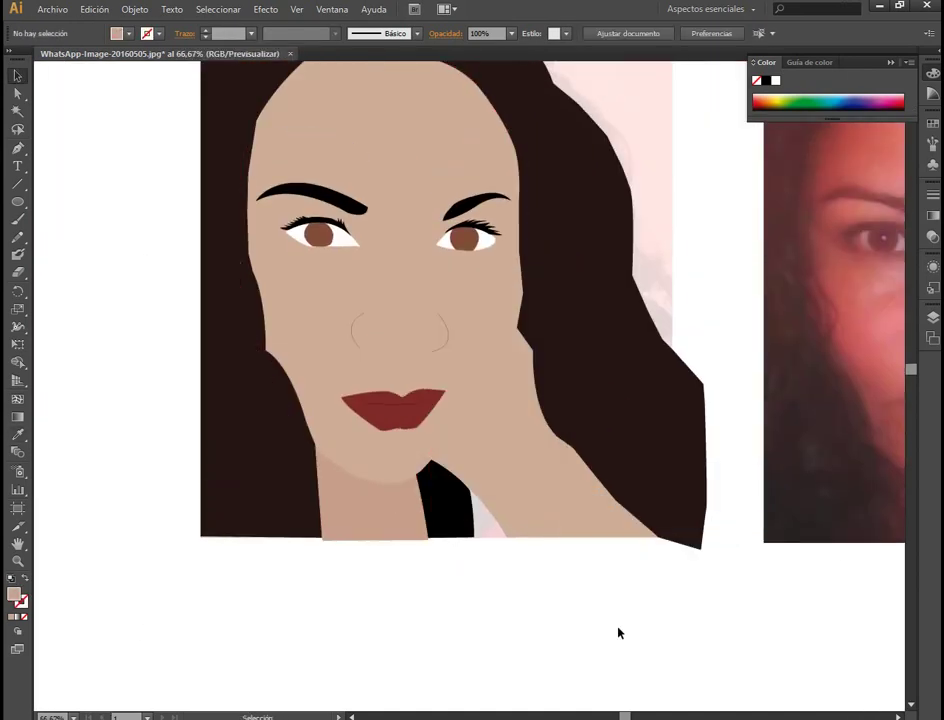
pyautogui.scroll(2, 620, 630)
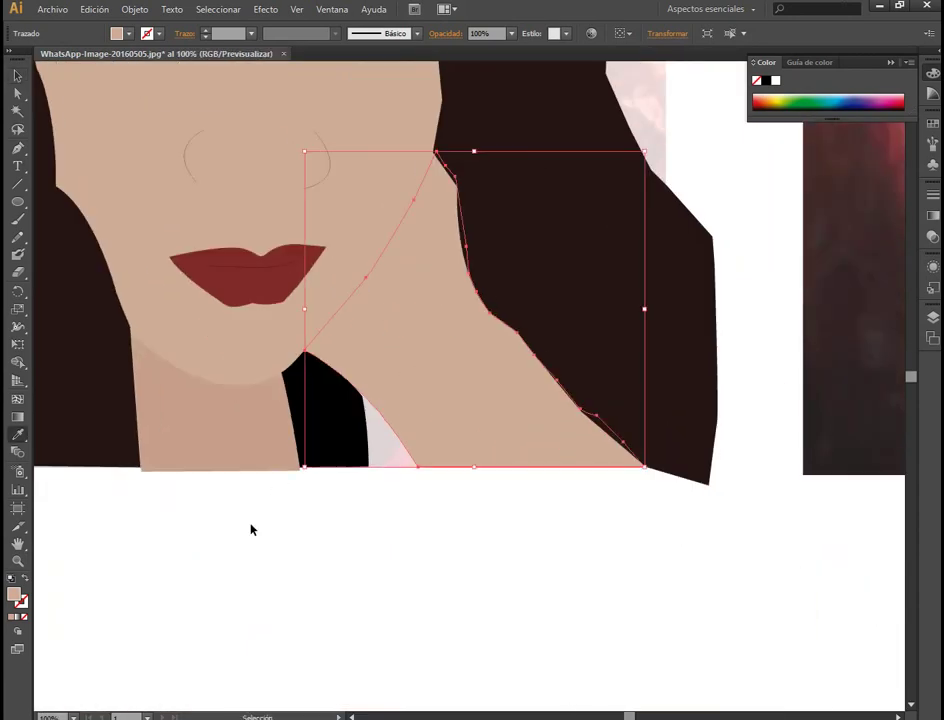
pyautogui.scroll(3, 300, 222)
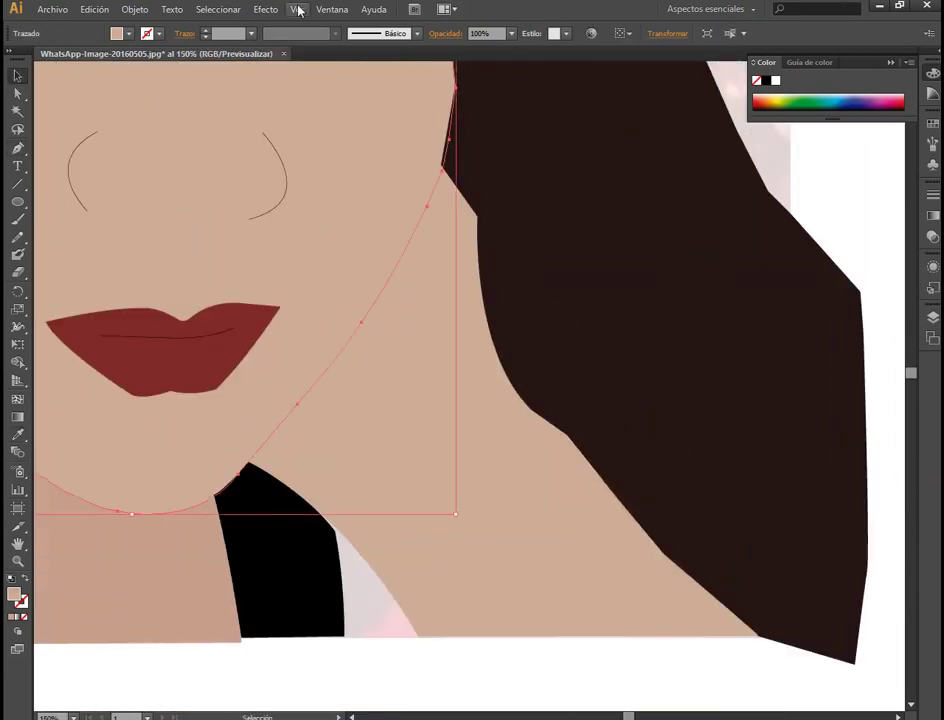
# Show rulers and add guides at the chin line, collar tip and hair edge.
pyautogui.hotkey('ctrl', 'r')
pyautogui.moveTo(493, 465); pyautogui.dragTo(493, 460)
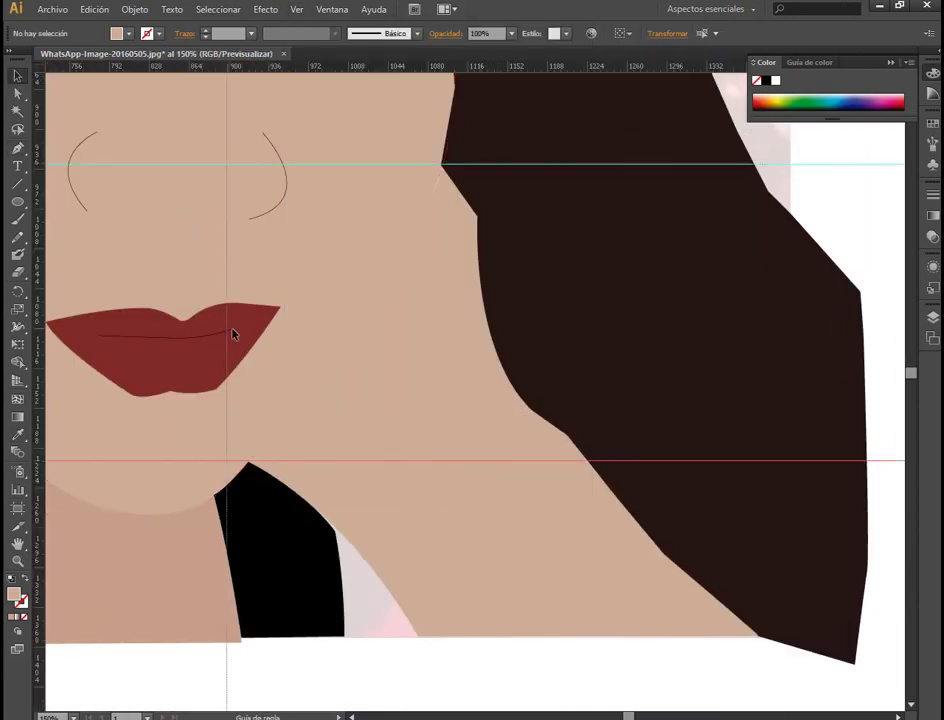
pyautogui.moveTo(38, 333); pyautogui.dragTo(249, 333)
pyautogui.moveTo(38, 330); pyautogui.dragTo(446, 330)
pyautogui.moveTo(251, 466); pyautogui.dragTo(338, 405)
# Draw a curved shading shape along the jaw, send it backward and set its fill colour.
pyautogui.click(441, 163)
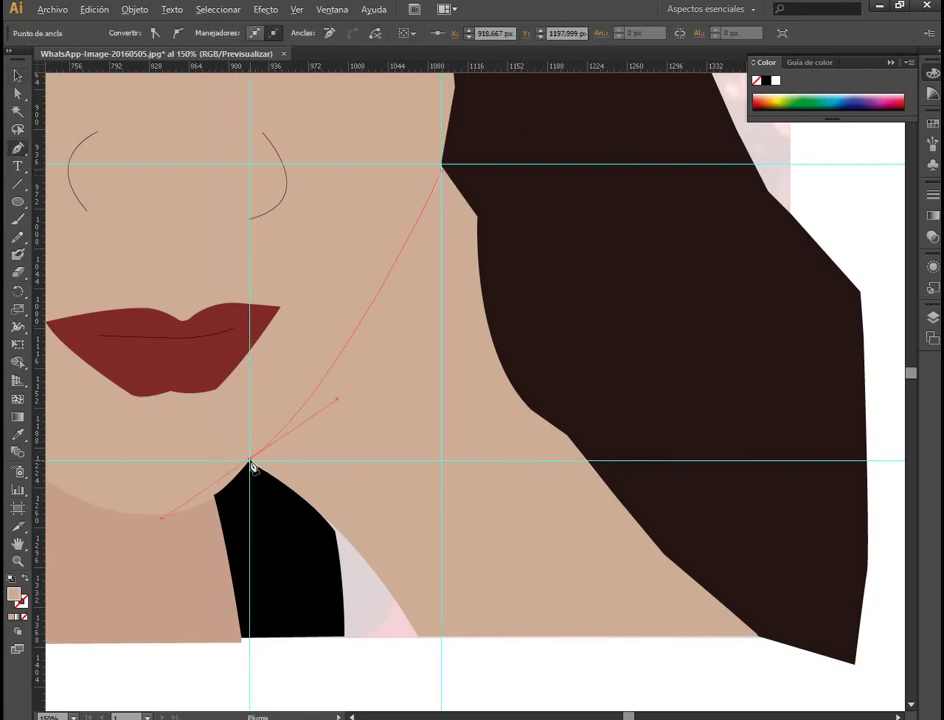
pyautogui.scroll(5, 449, 183)
pyautogui.rightClick(365, 570)
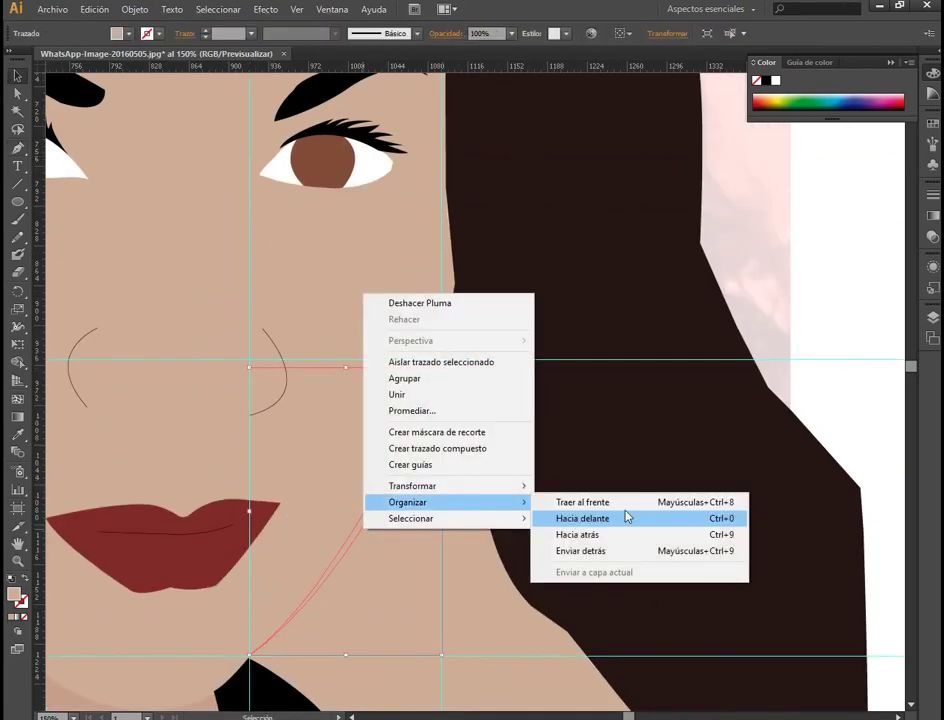
pyautogui.click(626, 516)
pyautogui.press('F7')
pyautogui.doubleClick(15, 594)
pyautogui.press('Return')
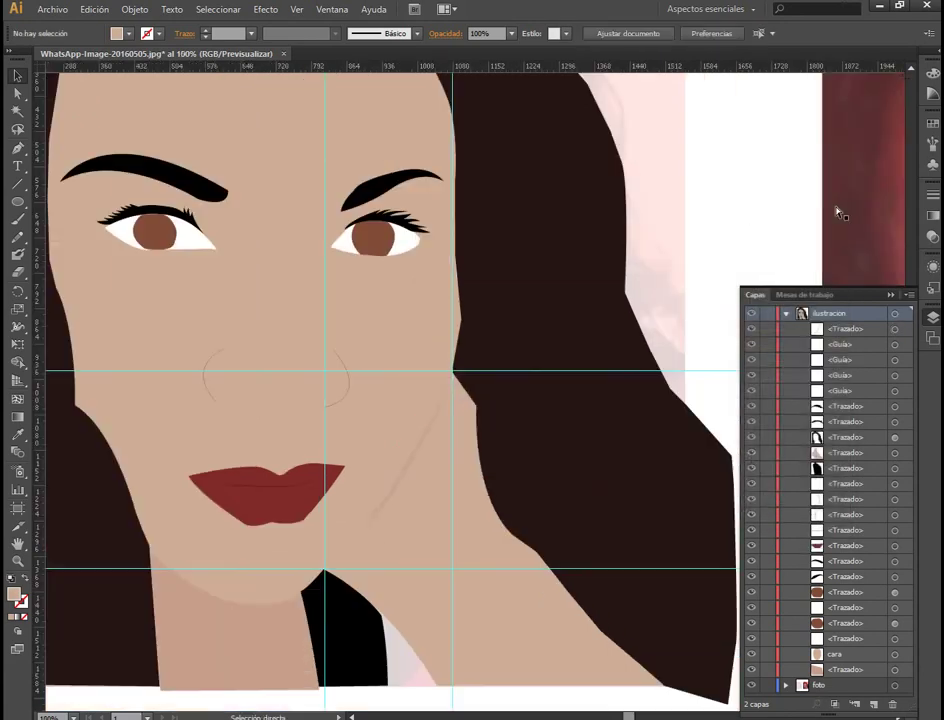
pyautogui.scroll(-3, 836, 206)
pyautogui.scroll(2, 609, 445)
# Draw a curved neck shadow shape from the collar down to the bottom.
pyautogui.scroll(-2, 617, 449)
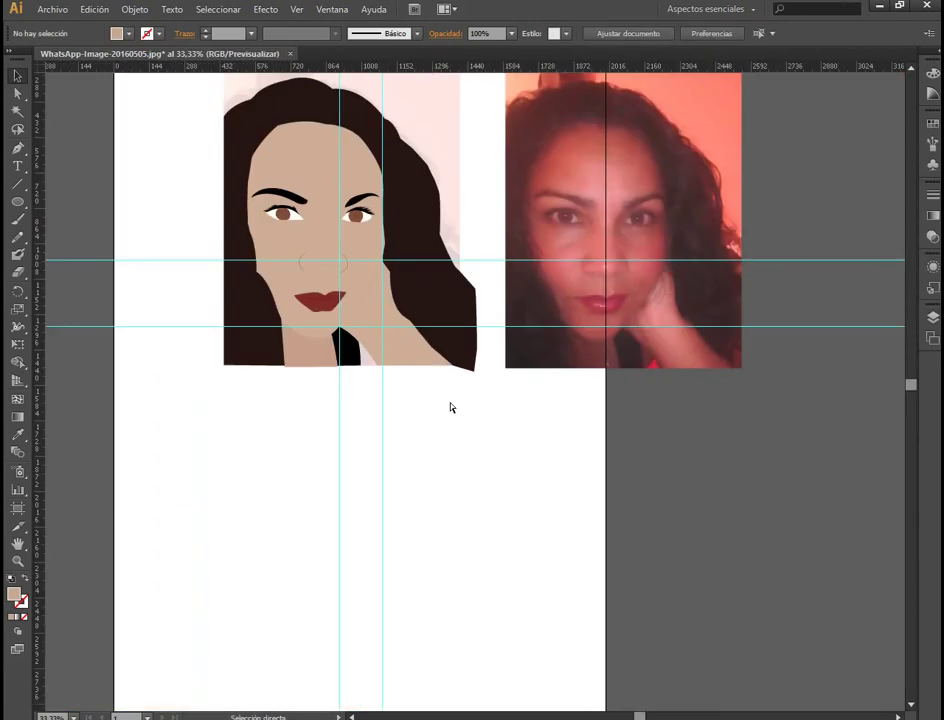
pyautogui.scroll(2, 449, 406)
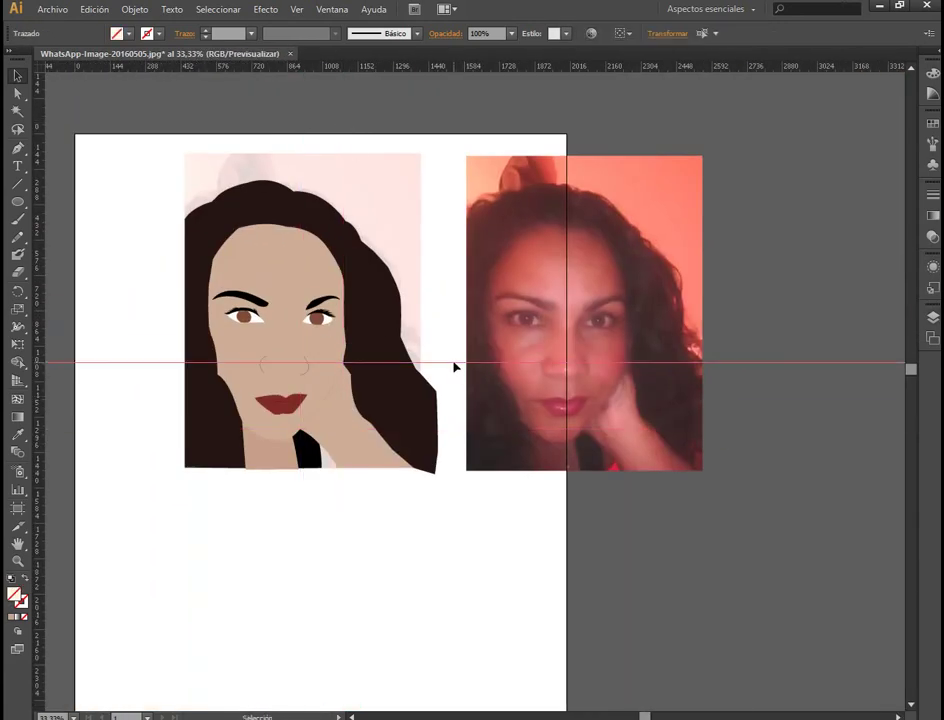
pyautogui.scroll(1, 455, 368)
pyautogui.hscroll(-2, 463, 521)
pyautogui.scroll(2, 463, 521)
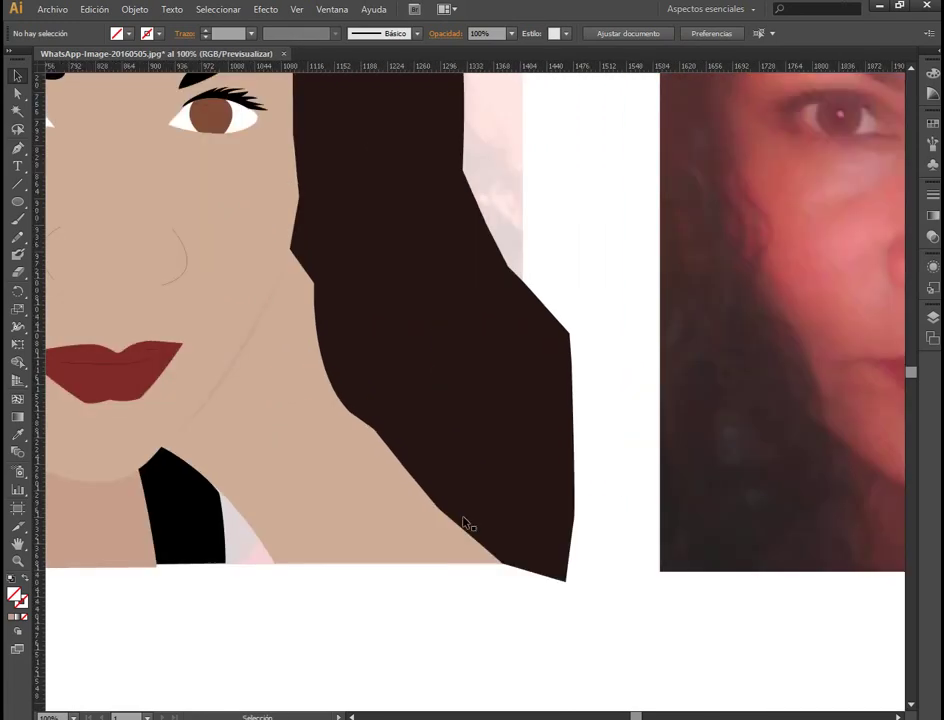
pyautogui.scroll(2, 362, 388)
pyautogui.press('p')
pyautogui.click(305, 203)
pyautogui.moveTo(430, 360); pyautogui.dragTo(511, 502)
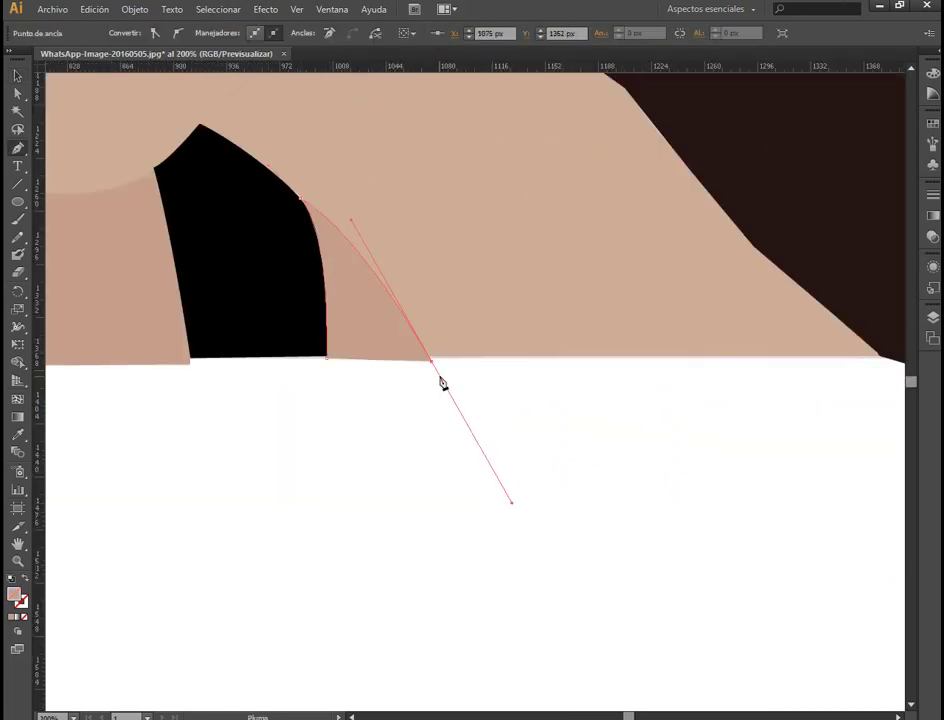
pyautogui.click(18, 78)
pyautogui.click(456, 409)
# Move the view to the eyes and pick the Ellipse tool for white pupil highlights.
pyautogui.scroll(-3, 456, 409)
pyautogui.scroll(-1, 547, 507)
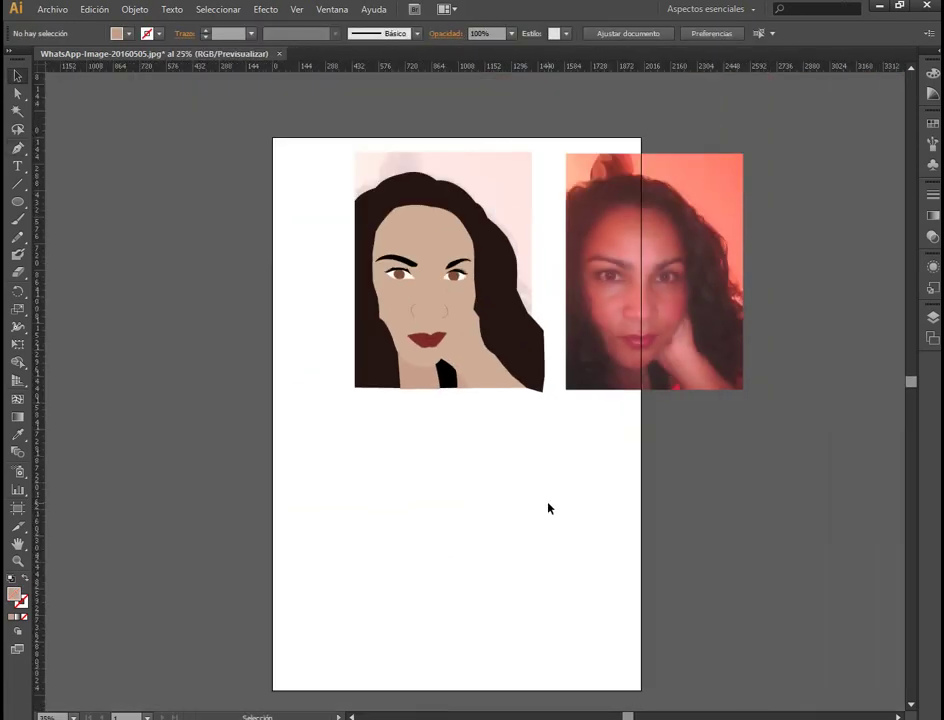
pyautogui.scroll(2, 345, 475)
pyautogui.scroll(2, 345, 475)
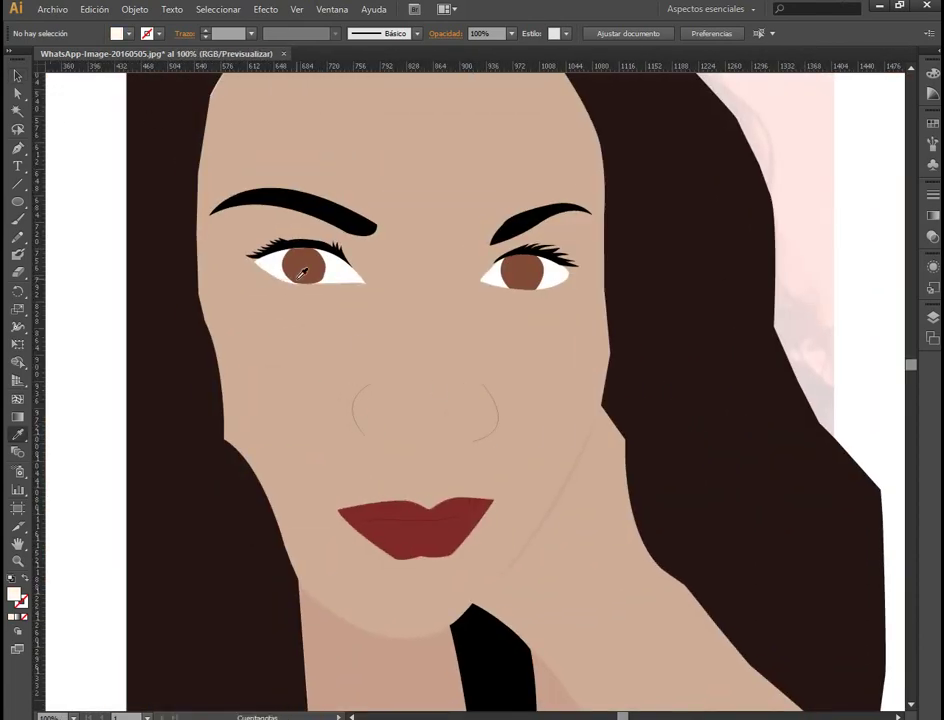
pyautogui.scroll(2, 302, 271)
pyautogui.press('l')
pyautogui.scroll(-3, 486, 414)
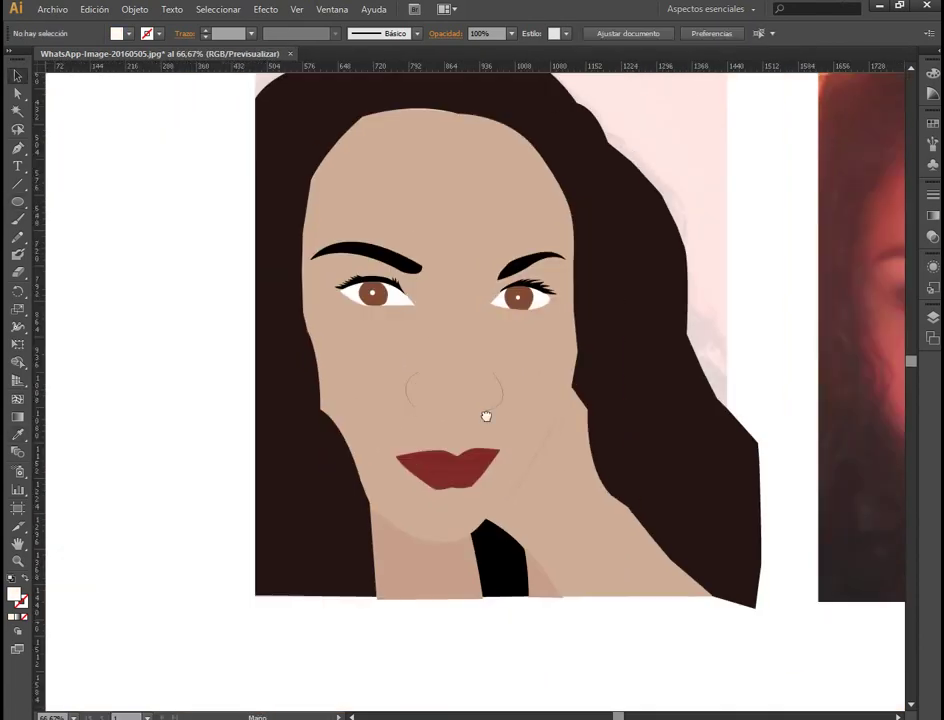
pyautogui.hscroll(2, 357, 397)
# Draw a skin-tone shadow curve bending from the inner left eye toward the nose.
pyautogui.press('i')
pyautogui.press('Return')
pyautogui.press('p')
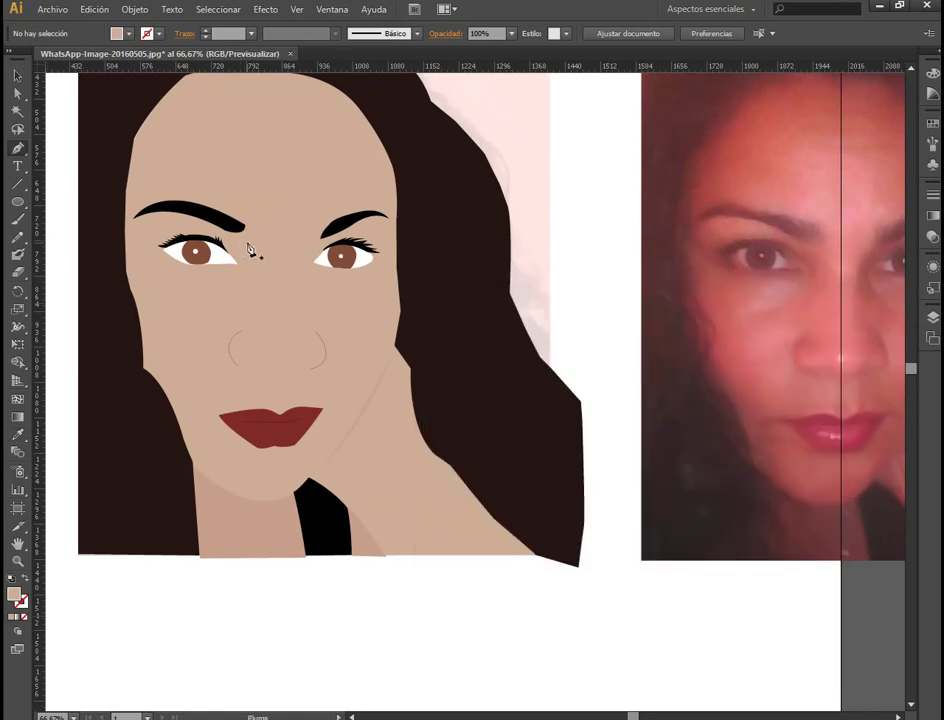
pyautogui.click(226, 229)
pyautogui.moveTo(258, 278)
pyautogui.mouseDown()
pyautogui.moveTo(254, 309)
pyautogui.moveTo(300, 310)
pyautogui.mouseUp()
pyautogui.press('v')
pyautogui.click(550, 308)
# Add shadow curves beside the nose bridge and the right inner eye, then zoom out.
pyautogui.click(289, 229)
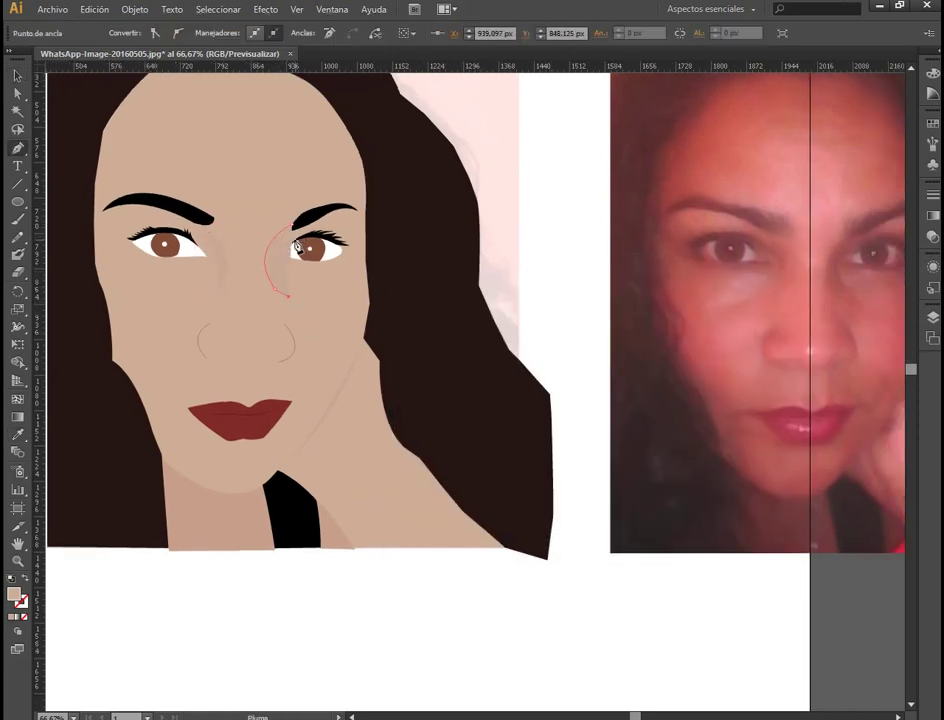
pyautogui.press('v')
pyautogui.hotkey('ctrl', '+')
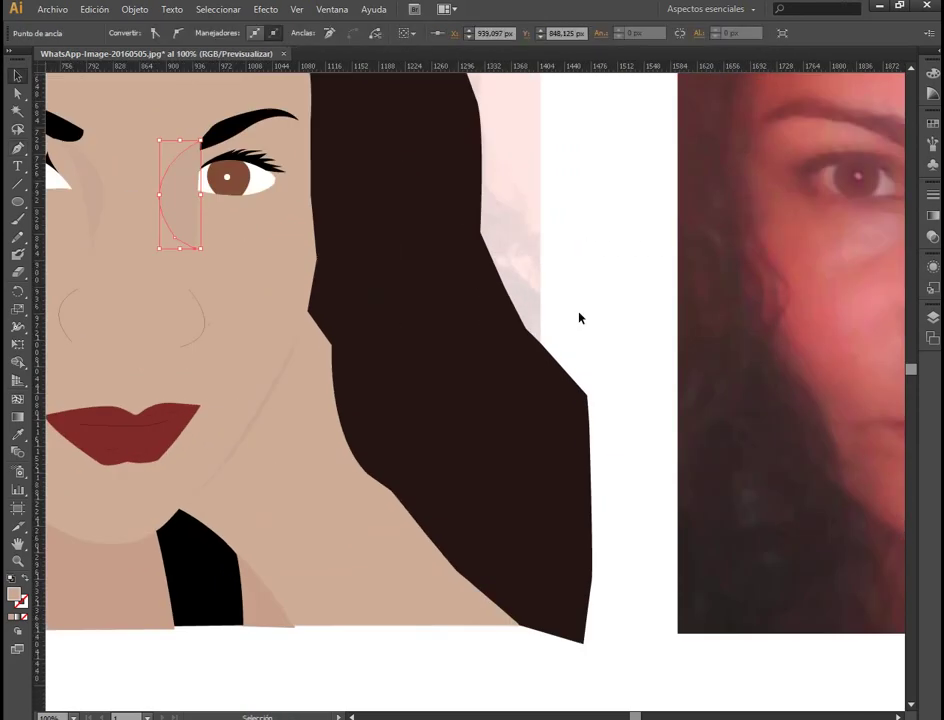
pyautogui.press('p')
pyautogui.click(193, 248)
pyautogui.moveTo(184, 183); pyautogui.dragTo(215, 173)
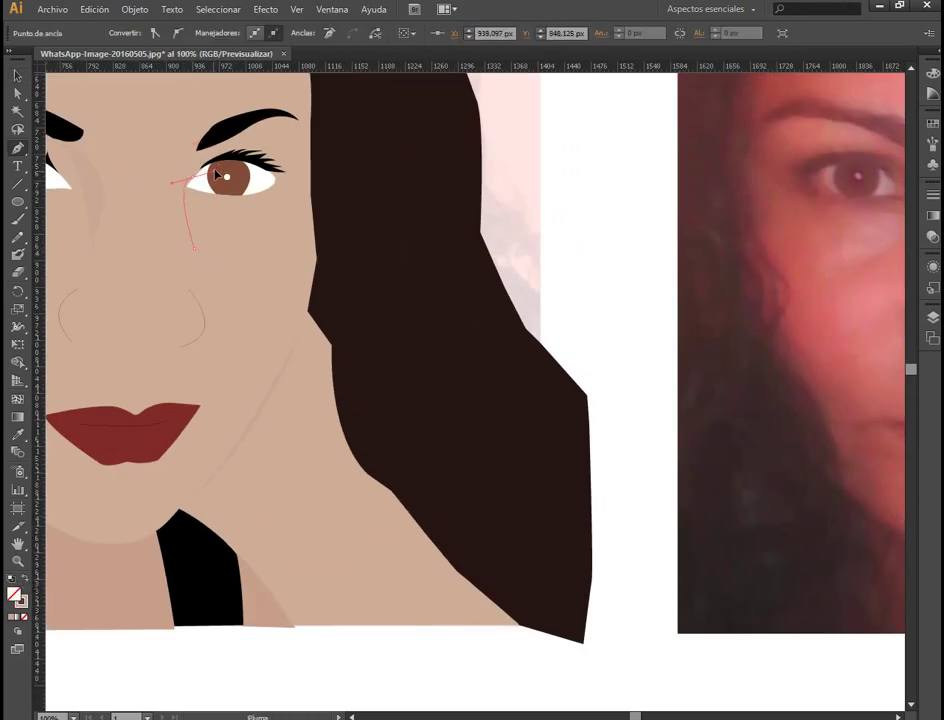
pyautogui.click(568, 300)
pyautogui.keyDown('alt'); pyautogui.scroll(-2, 568, 300); pyautogui.keyUp('alt')
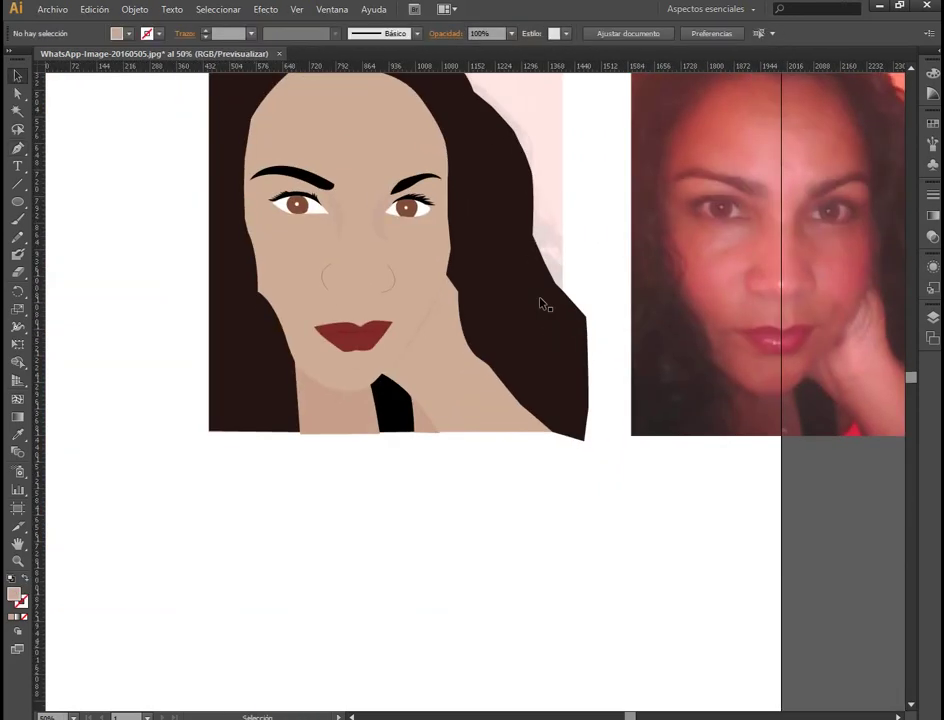
pyautogui.hotkey('ctrl', '-')
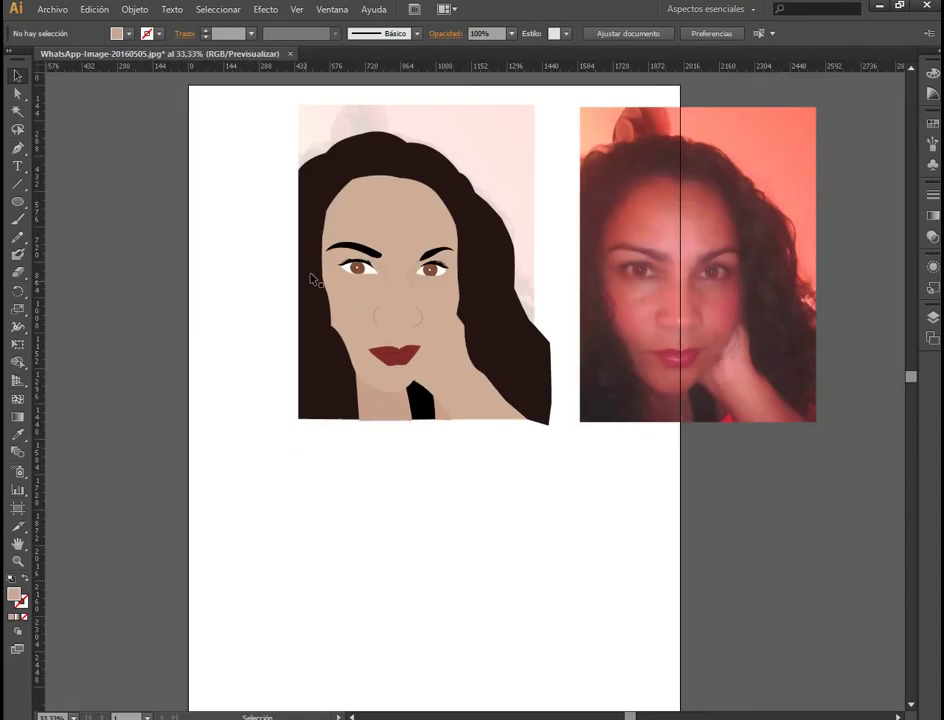
# Reset fill and stroke to the default colours and fit the whole portrait in the window.
pyautogui.keyDown('alt'); pyautogui.scroll(3, 425, 313); pyautogui.keyUp('alt')
pyautogui.keyDown('alt'); pyautogui.scroll(1, 472, 493); pyautogui.keyUp('alt')
pyautogui.hscroll(-3, 280, 436)
pyautogui.click(13, 617)
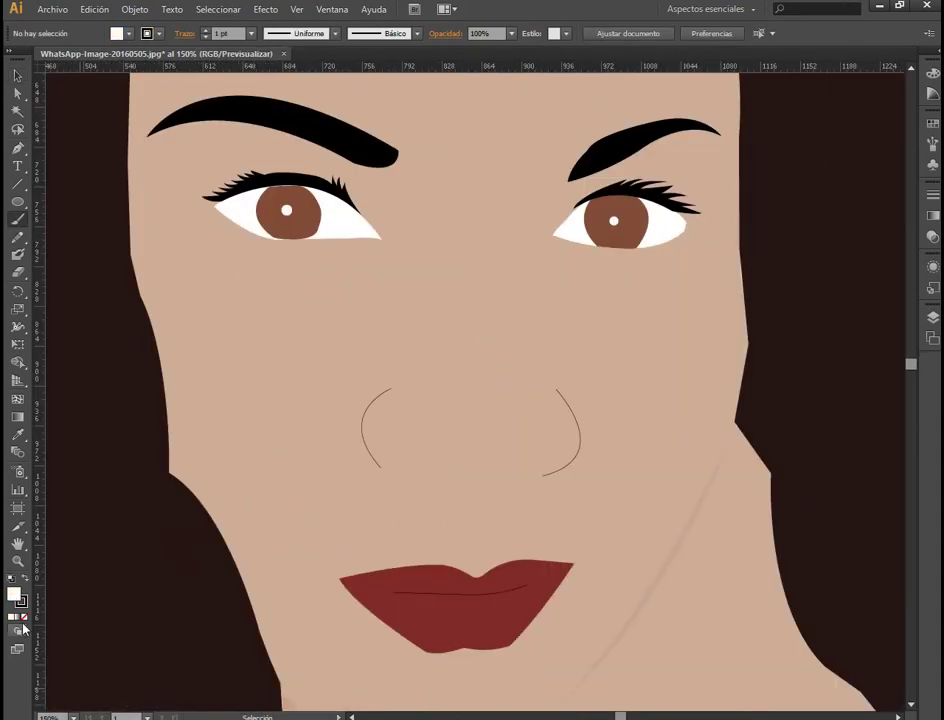
pyautogui.press('F7')
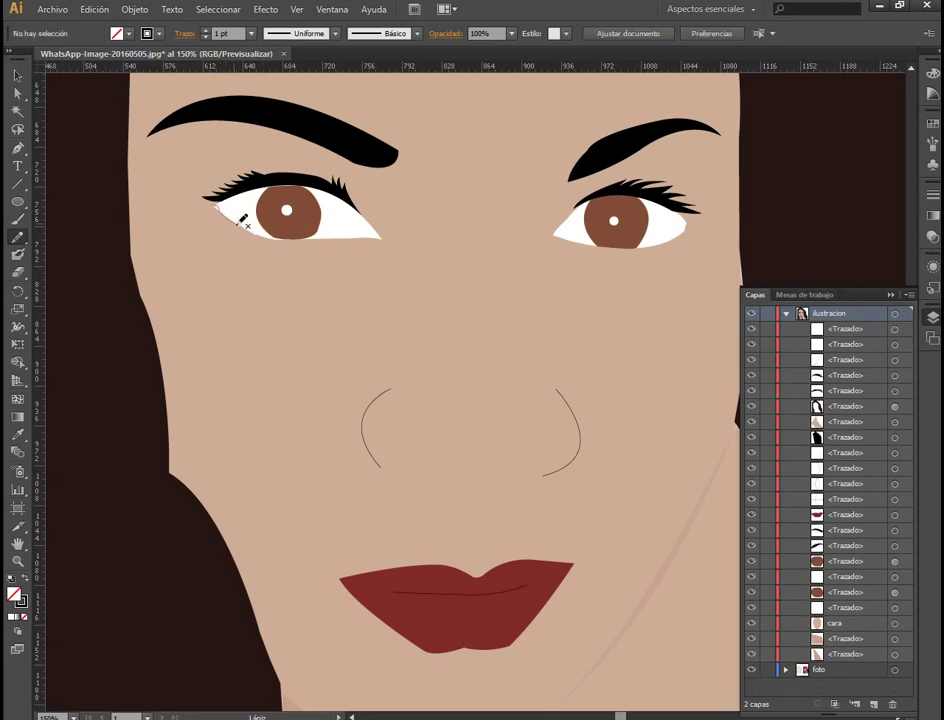
pyautogui.hotkey('ctrl', '0')
pyautogui.press('v')
pyautogui.keyDown('alt'); pyautogui.scroll(3, 285, 428); pyautogui.keyUp('alt')
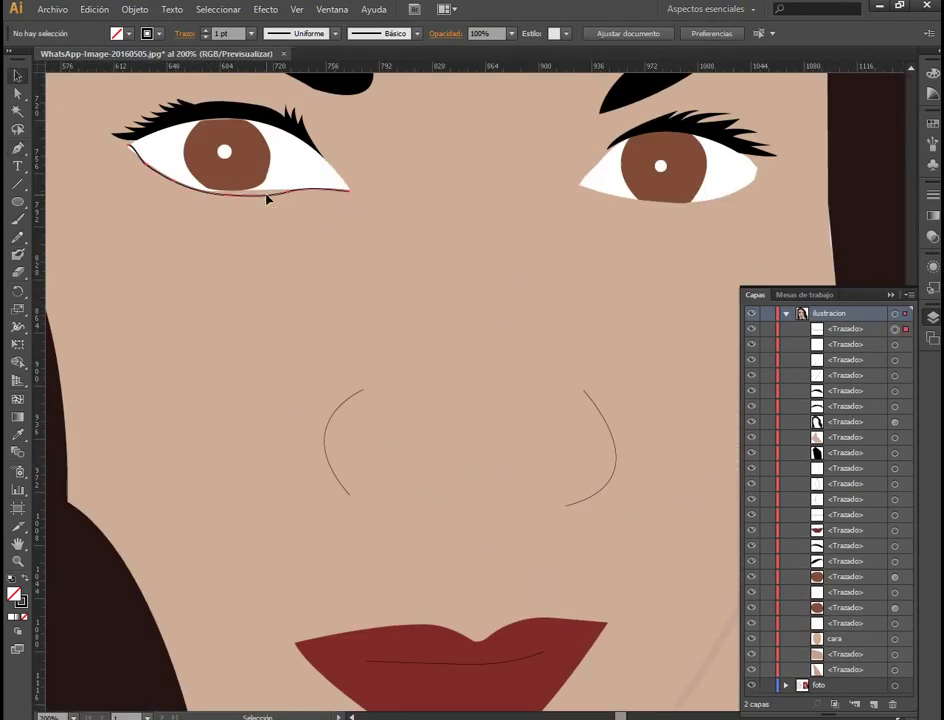
# Draw the thin dark lower-lid line under the left eye with the Pen tool.
pyautogui.click(126, 147)
pyautogui.keyDown('alt'); pyautogui.scroll(2, 224, 318); pyautogui.keyUp('alt')
pyautogui.scroll(3, 276, 352)
pyautogui.press('p')
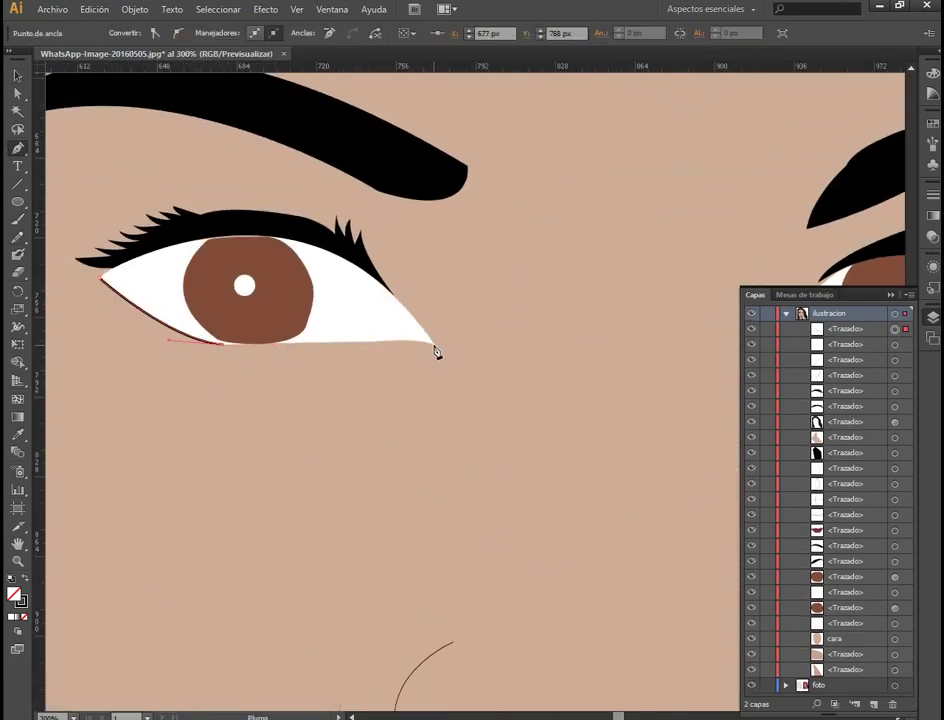
pyautogui.keyDown('ctrl'); pyautogui.click(560, 357); pyautogui.keyUp('ctrl')
pyautogui.hscroll(5, 560, 357)
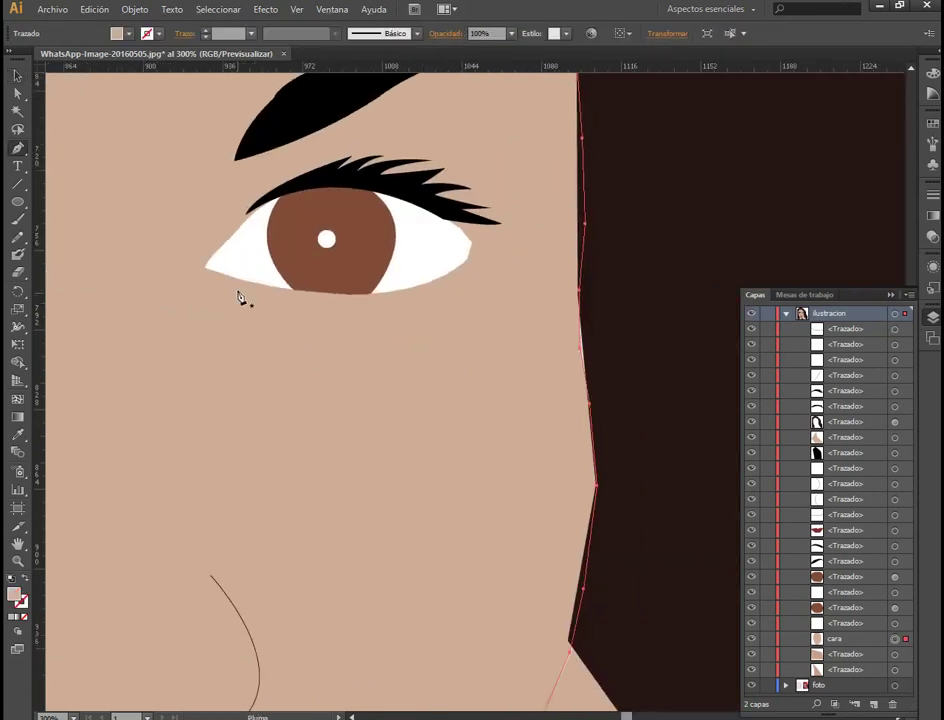
pyautogui.click(207, 270)
pyautogui.moveTo(354, 297); pyautogui.dragTo(450, 308)
pyautogui.keyDown('ctrl'); pyautogui.click(124, 394); pyautogui.keyUp('ctrl')
# Draw a curved dark line along the right eye's lower lid, then deselect.
pyautogui.hscroll(-5, 300, 400)
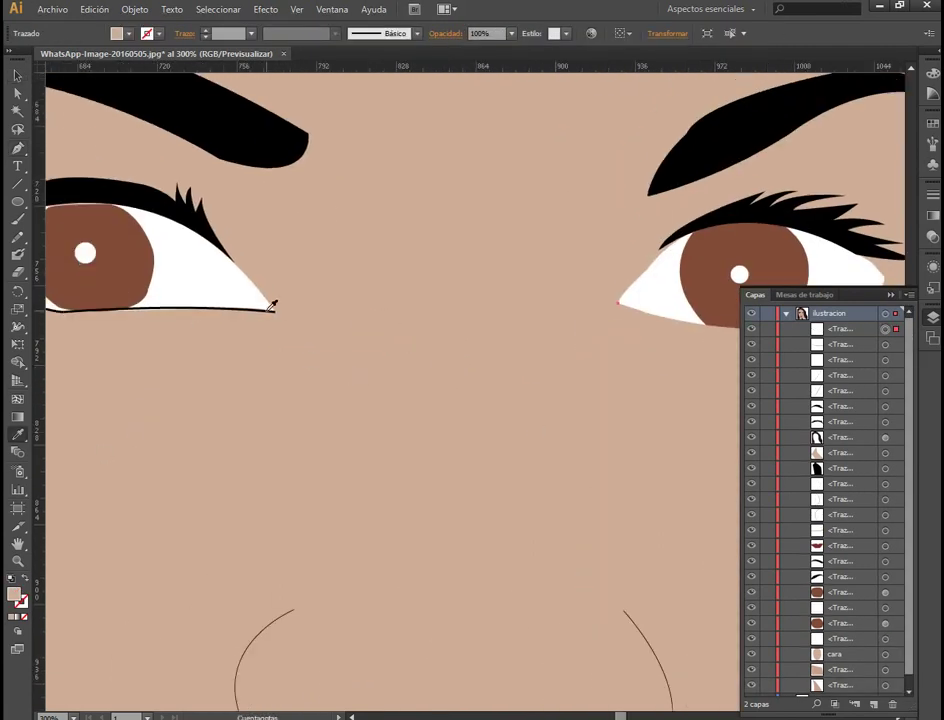
pyautogui.hscroll(3, 450, 338)
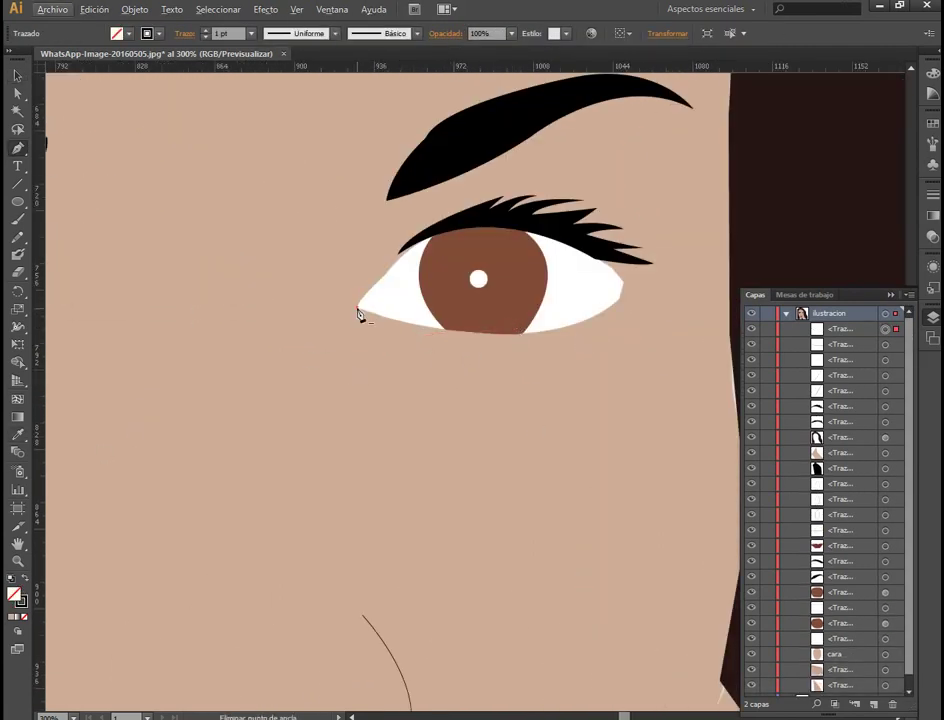
pyautogui.moveTo(360, 313); pyautogui.dragTo(468, 329)
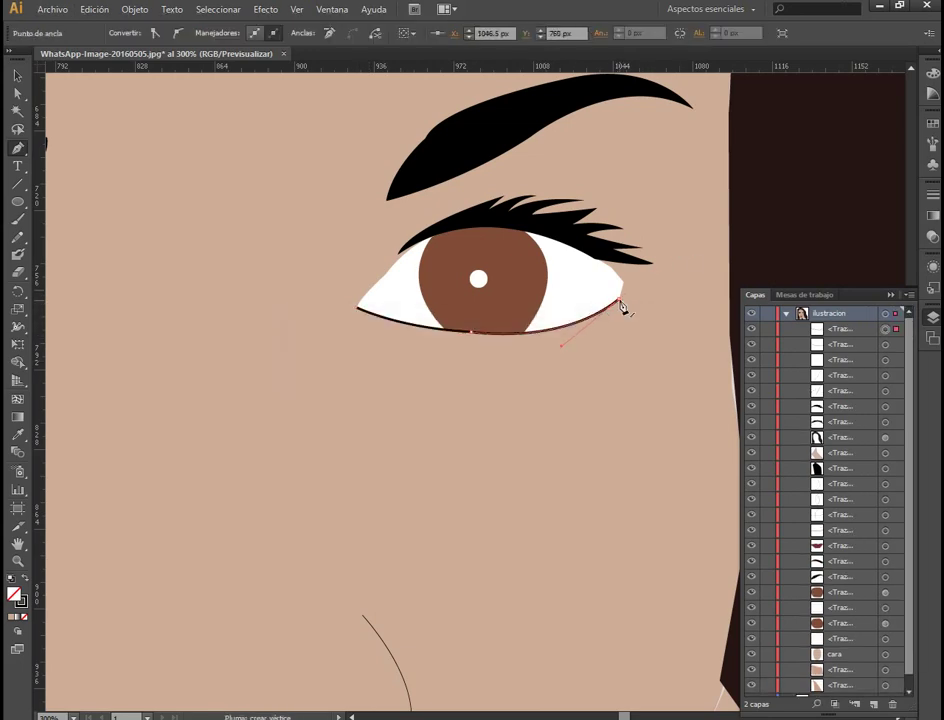
pyautogui.hotkey('ctrl', '0')
pyautogui.press('v')
pyautogui.click(160, 340)
# Zoom in around the eyes and select an eye outline to check the lid lines.
pyautogui.hotkey('ctrl', '1')
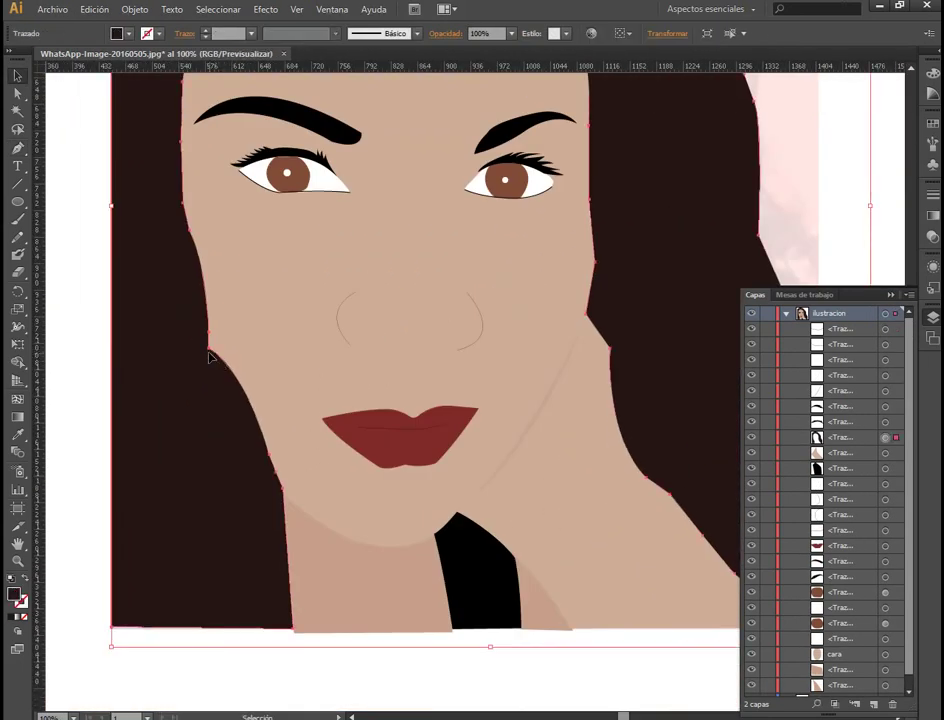
pyautogui.click(204, 357)
pyautogui.hotkey('ctrl', '-')
pyautogui.hotkey('ctrl', '+')
pyautogui.hotkey('ctrl', '+')
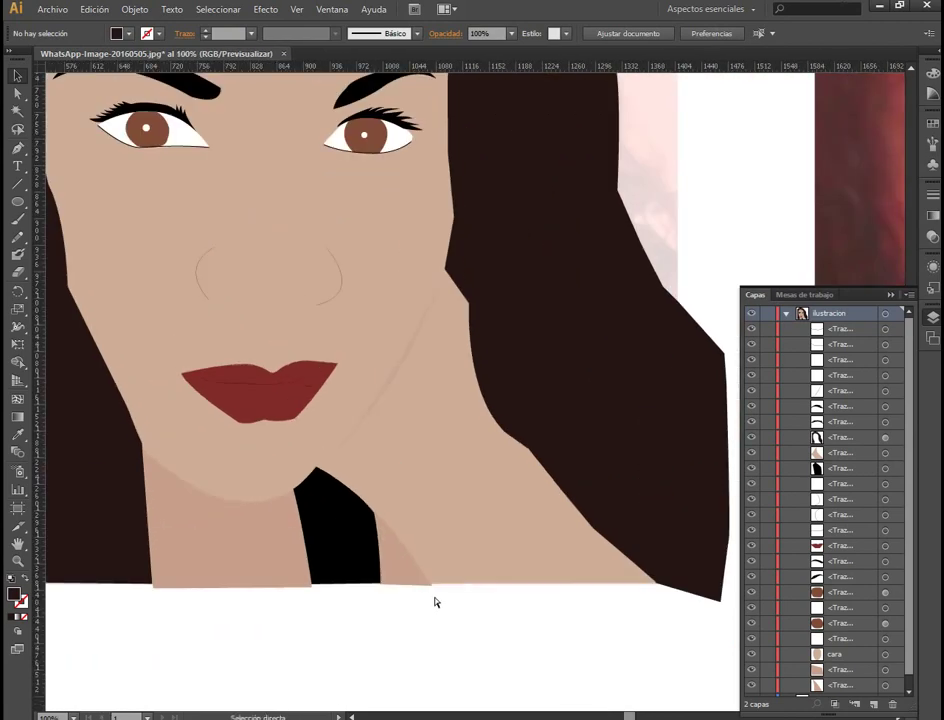
pyautogui.hotkey('ctrl', '+')
pyautogui.click(246, 362)
# Zoom and pan to frame the portrait alongside the reference photo.
pyautogui.hotkey('ctrl', '-')
pyautogui.hotkey('ctrl', '-')
pyautogui.hotkey('ctrl', '-')
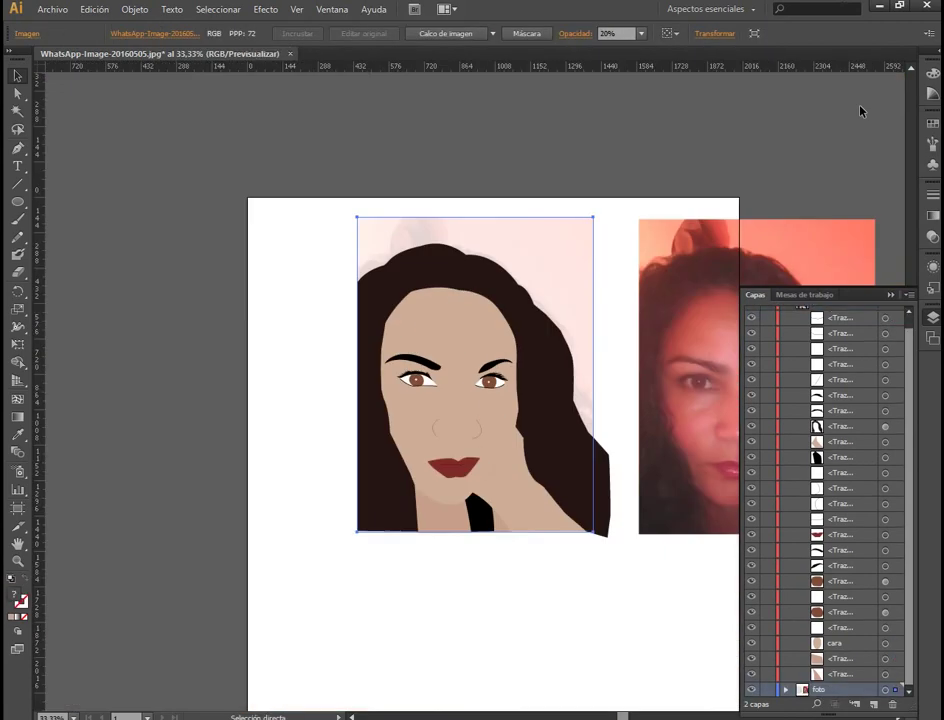
pyautogui.hotkey('ctrl', '+')
pyautogui.hotkey('ctrl', '+')
pyautogui.moveTo(596, 413); pyautogui.dragTo(452, 352)
pyautogui.hotkey('ctrl', '-')
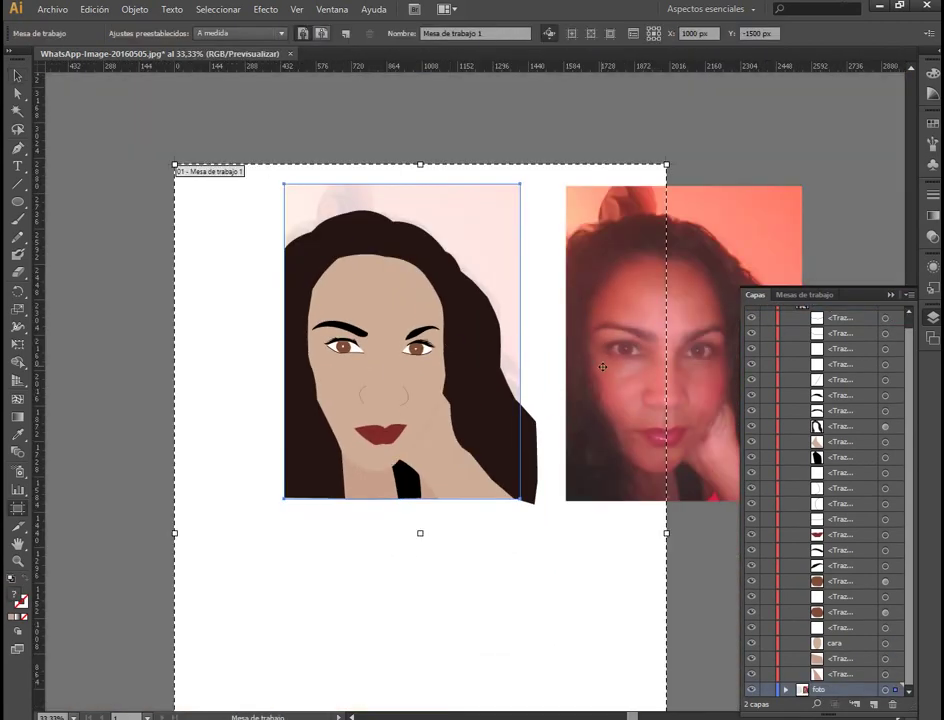
# Drag the artboard's top, left, right and bottom edges inward to hug the portrait.
pyautogui.hotkey('shift', 'o')
pyautogui.moveTo(346, 118); pyautogui.dragTo(346, 208)
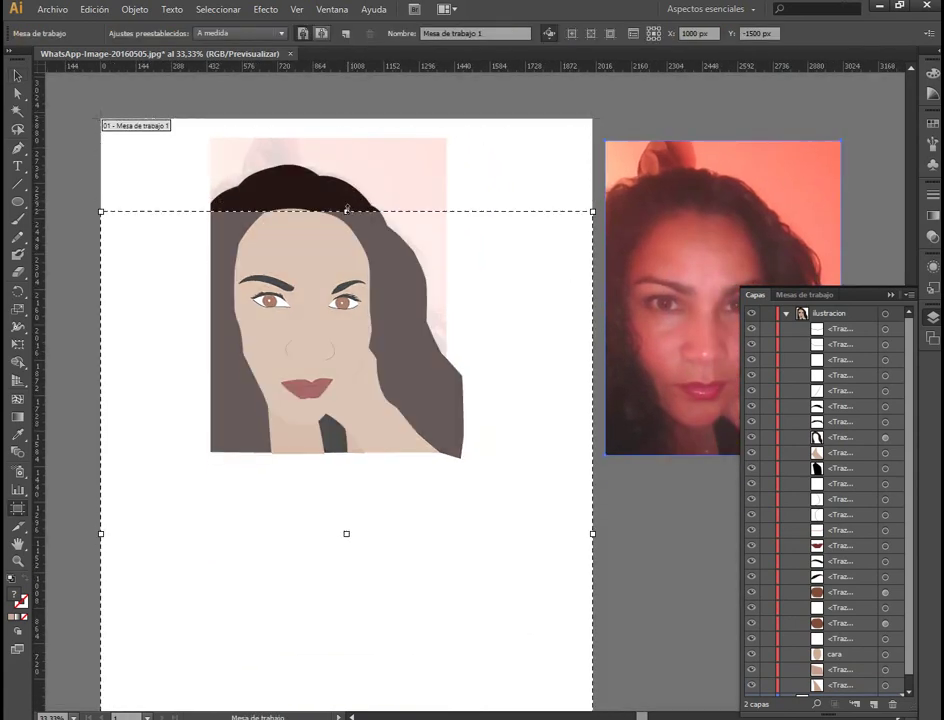
pyautogui.moveTo(100, 487); pyautogui.dragTo(205, 526)
pyautogui.moveTo(592, 526); pyautogui.dragTo(438, 526)
pyautogui.scroll(-3, 440, 500)
pyautogui.moveTo(325, 643); pyautogui.dragTo(341, 234)
# Confirm the new size in Artboard Options and zoom back in on the portrait.
pyautogui.click(549, 33)
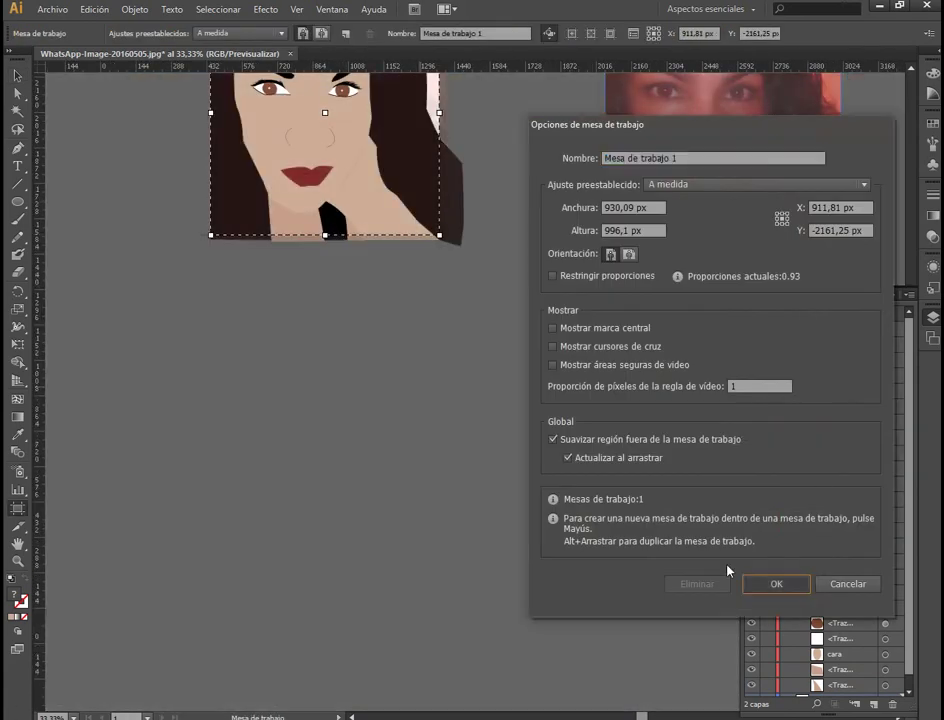
pyautogui.click(778, 581)
pyautogui.press('v')
pyautogui.hotkey('ctrl', '+')
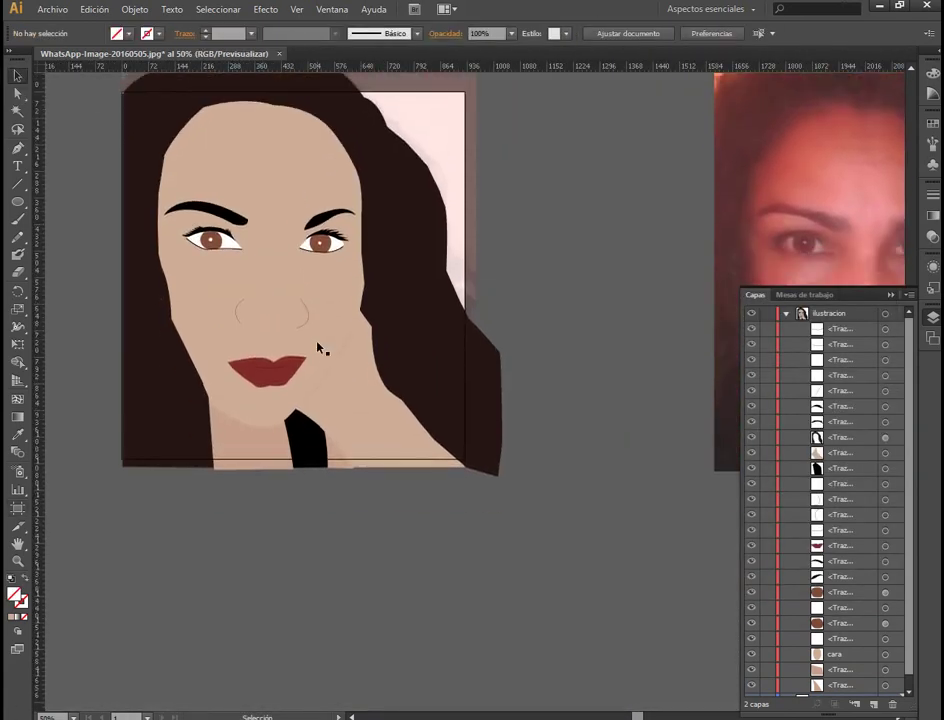
pyautogui.scroll(2, 573, 314)
# Export the portrait to Escritorio as PNG file 'dibujo', using the artboard bounds.
pyautogui.click(52, 9)
pyautogui.click(133, 145)
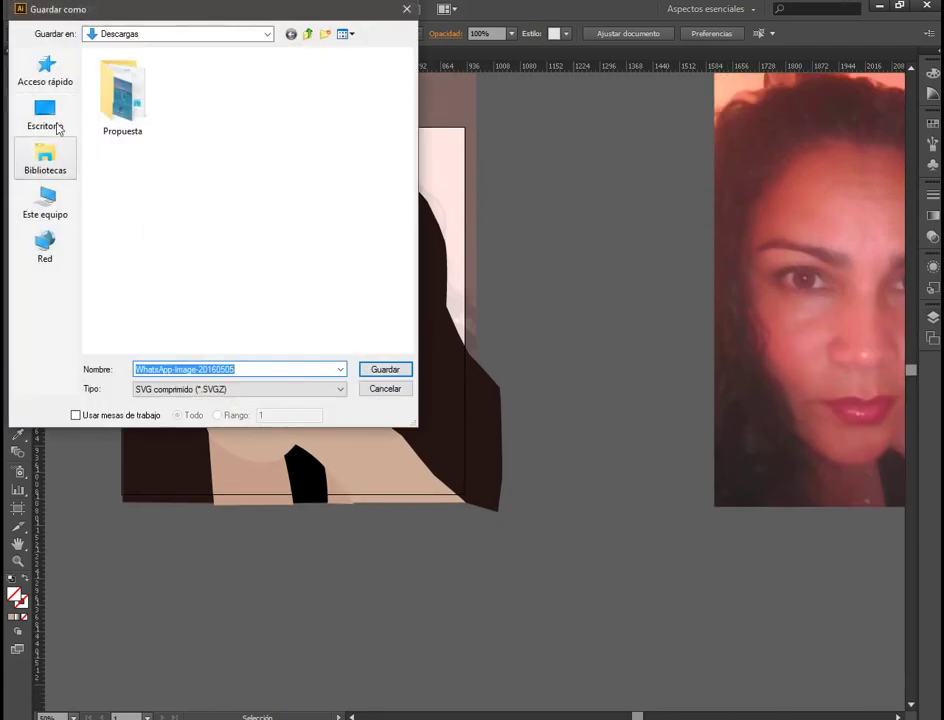
pyautogui.press('Escape')
pyautogui.click(52, 9)
pyautogui.click(76, 285)
pyautogui.click(45, 118)
pyautogui.click(205, 391)
pyautogui.click(227, 372)
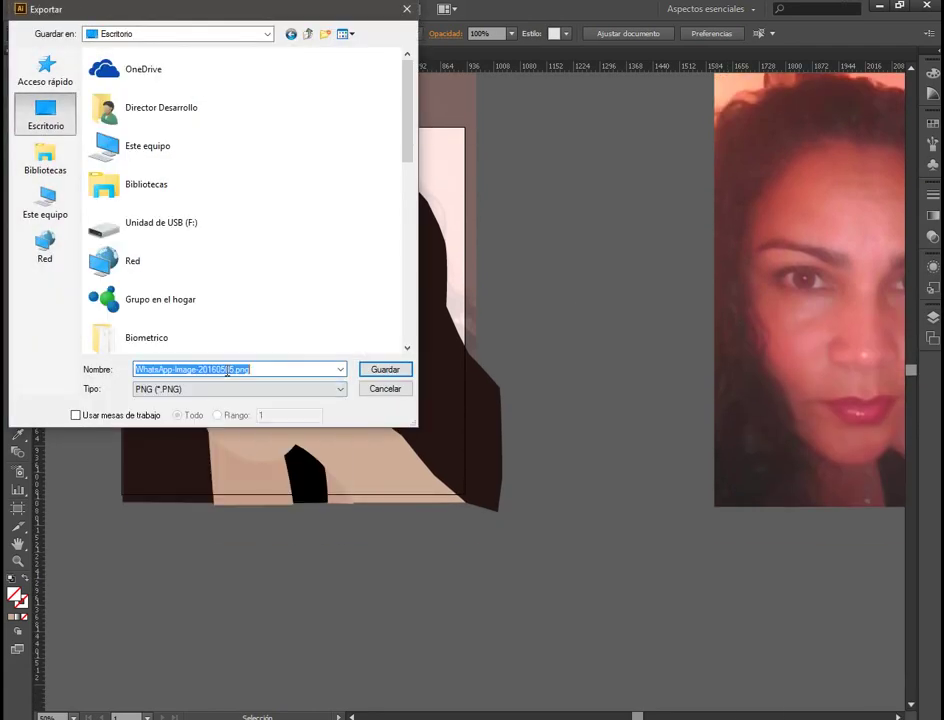
pyautogui.click(385, 370)
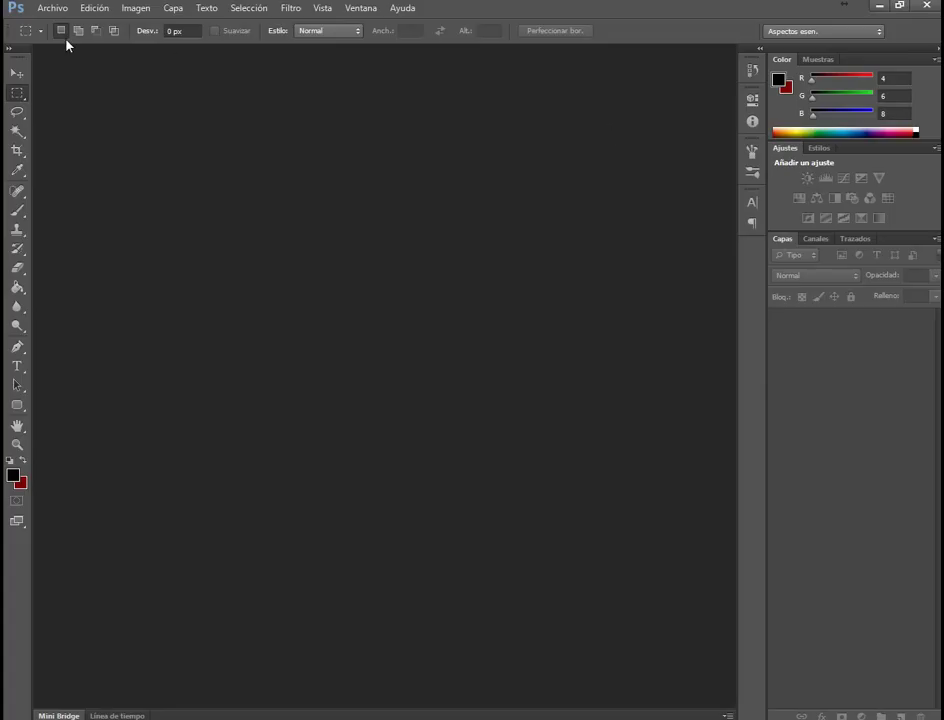
# Open dibujo-01.png from the desktop in Photoshop and crop off its empty left edge.
pyautogui.click(52, 9)
pyautogui.click(68, 37)
pyautogui.click(49, 120)
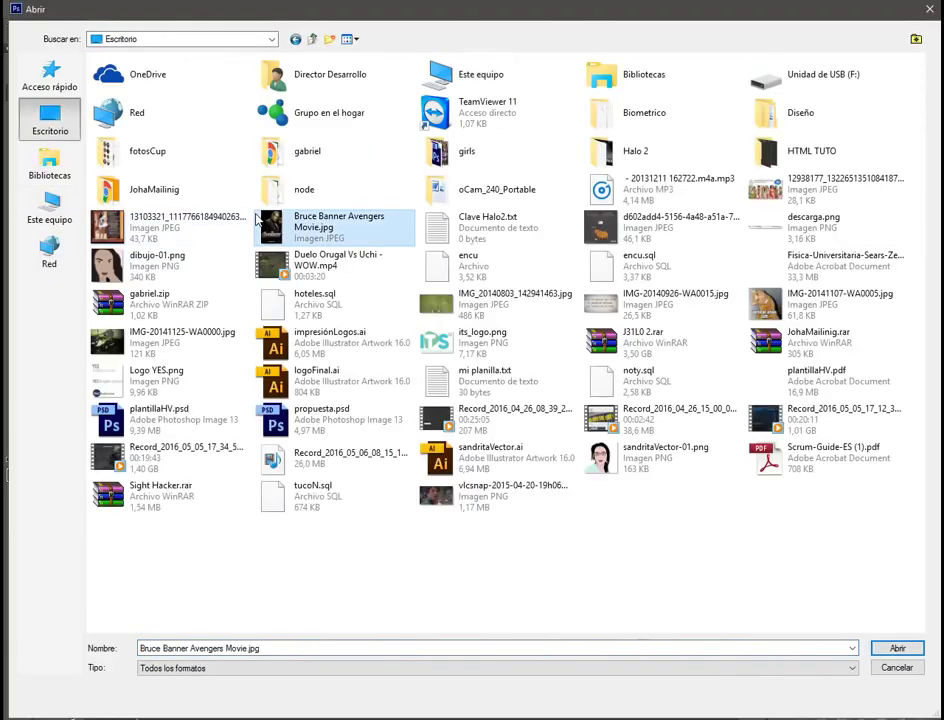
pyautogui.doubleClick(375, 309)
pyautogui.press('c')
pyautogui.moveTo(148, 388); pyautogui.dragTo(158, 374)
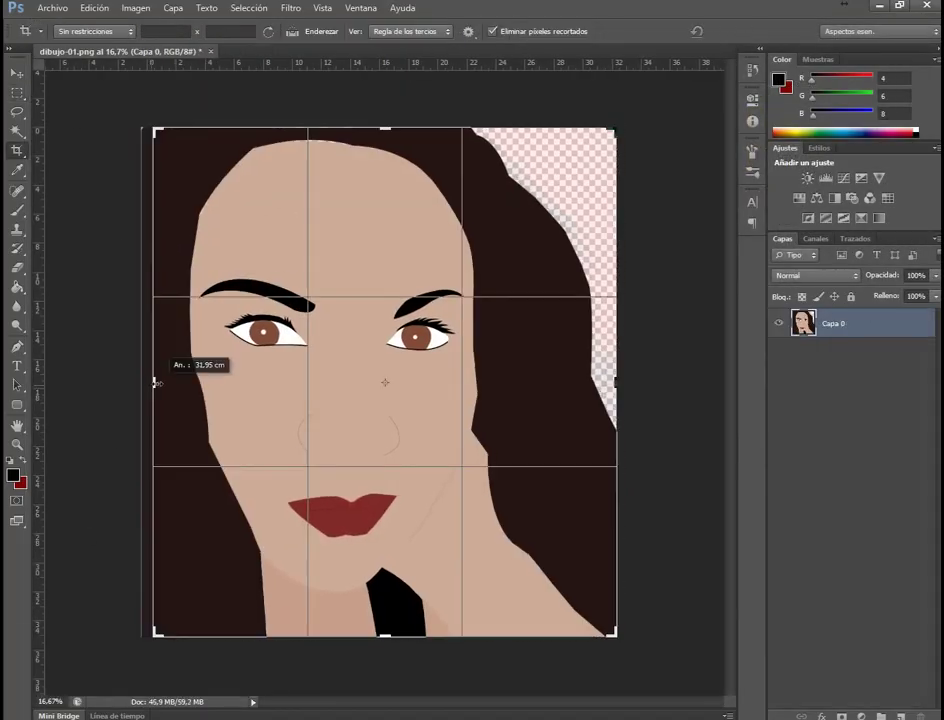
pyautogui.press('Return')
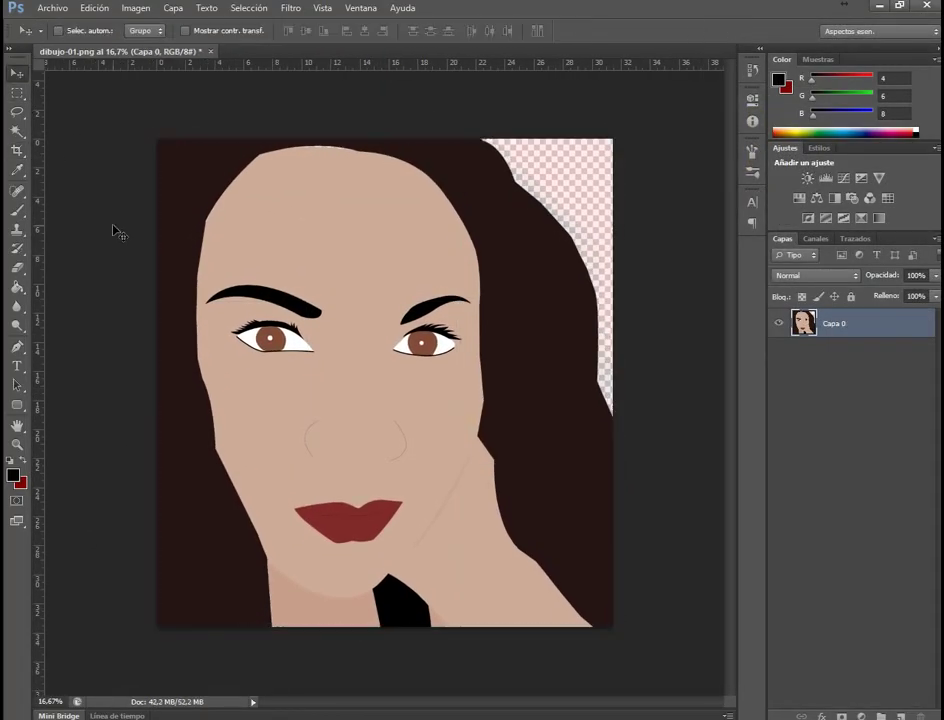
# Sample the skin tone and touch up the transparent gap at the hairline.
pyautogui.press('i')
pyautogui.click(413, 398)
pyautogui.click(17, 288)
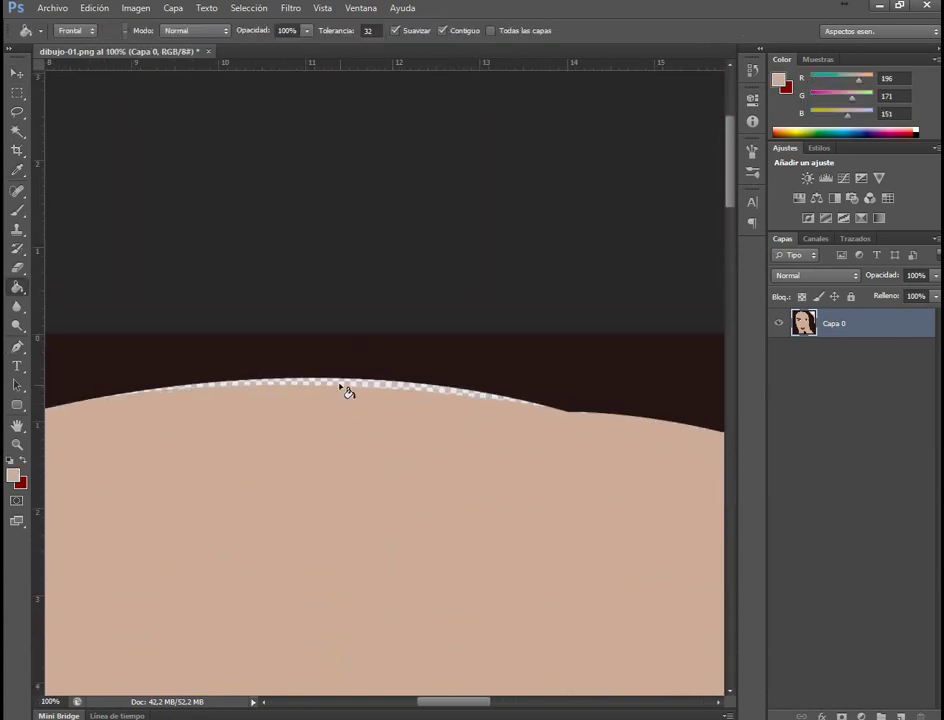
pyautogui.hotkey('ctrl', '+')
pyautogui.press('b')
pyautogui.rightClick(535, 363)
pyautogui.moveTo(588, 350); pyautogui.dragTo(352, 380)
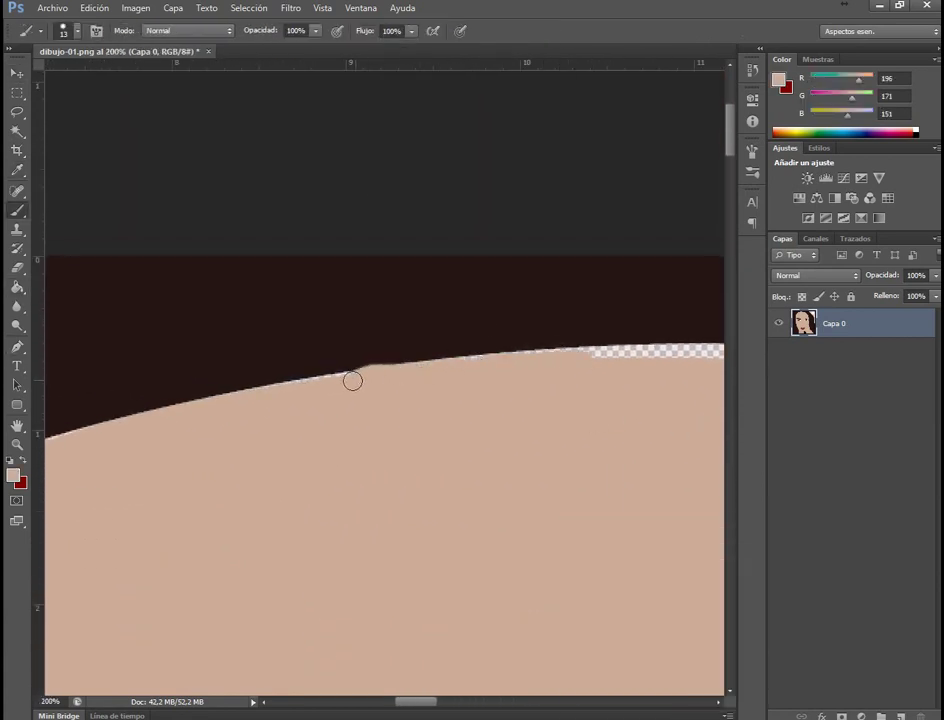
pyautogui.hotkey('ctrl', 'z')
pyautogui.press('g')
pyautogui.scroll(-2, 349, 279)
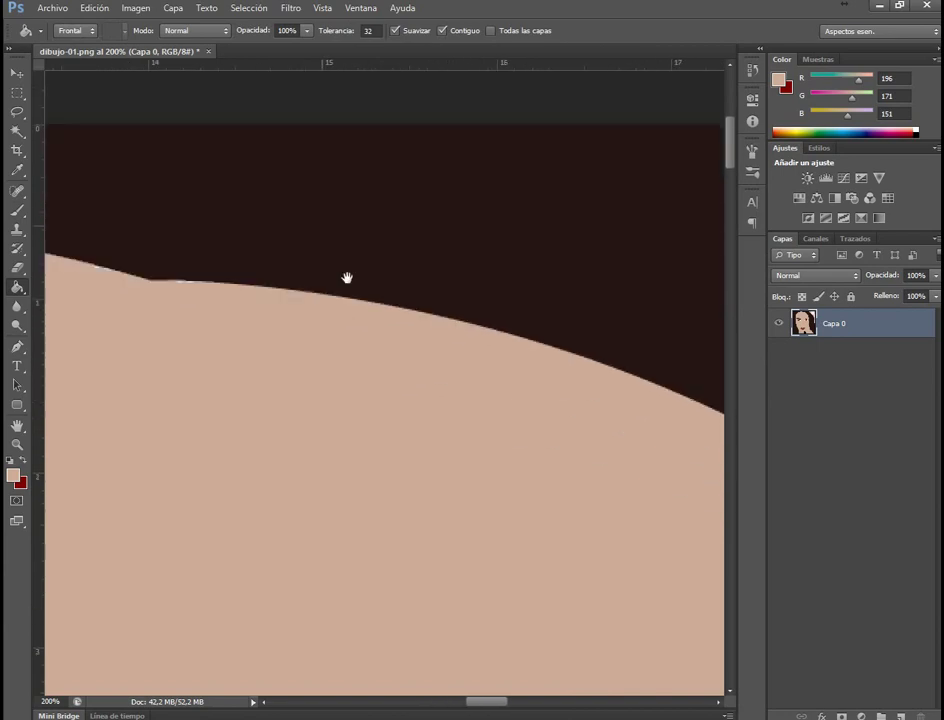
pyautogui.hscroll(-5, 373, 368)
pyautogui.press('b')
pyautogui.hscroll(2, 370, 350)
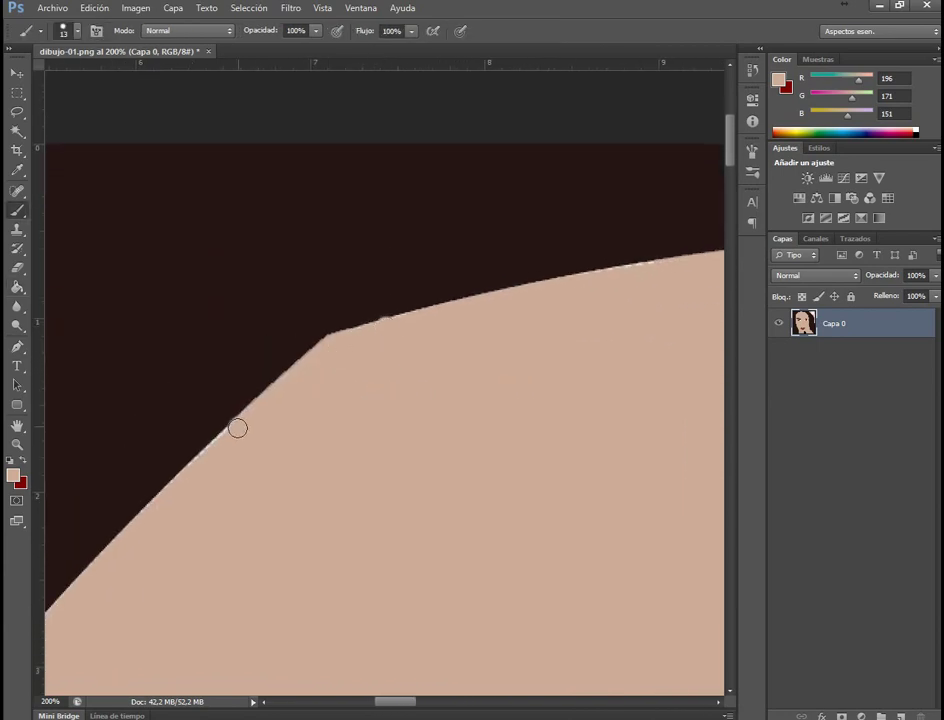
pyautogui.scroll(-3, 237, 428)
pyautogui.scroll(-4, 405, 236)
# Copy the reference photo from Illustrator, paste it as a smart object over the face, and hide it.
pyautogui.hotkey('alt', 'Tab')
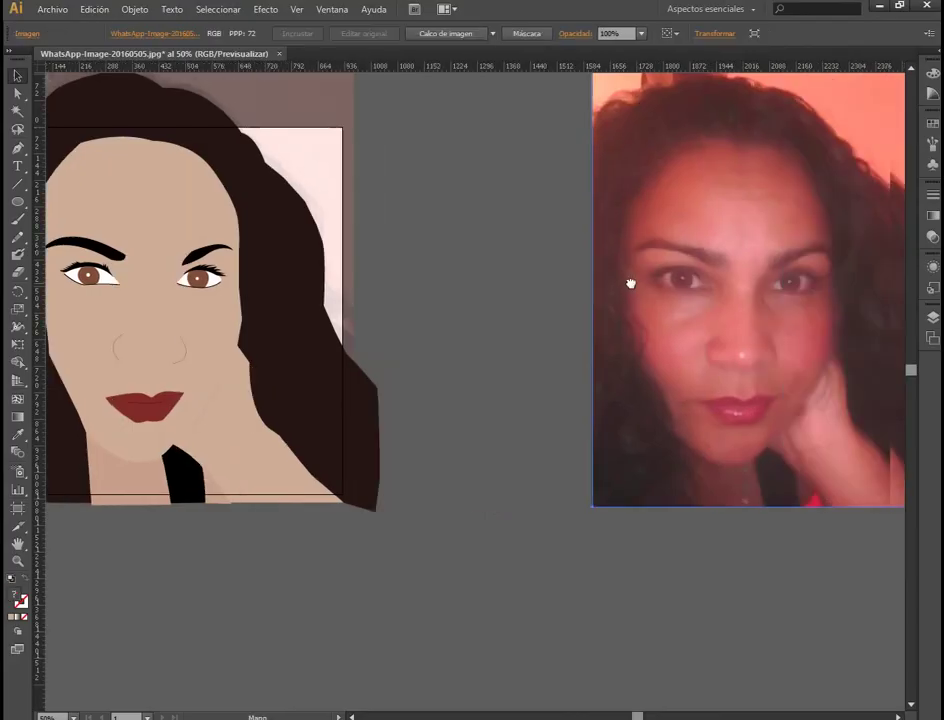
pyautogui.click(630, 280)
pyautogui.hotkey('ctrl', 'c')
pyautogui.hotkey('alt', 'Tab')
pyautogui.hotkey('ctrl', 'v')
pyautogui.click(533, 208)
pyautogui.moveTo(518, 303); pyautogui.dragTo(390, 320)
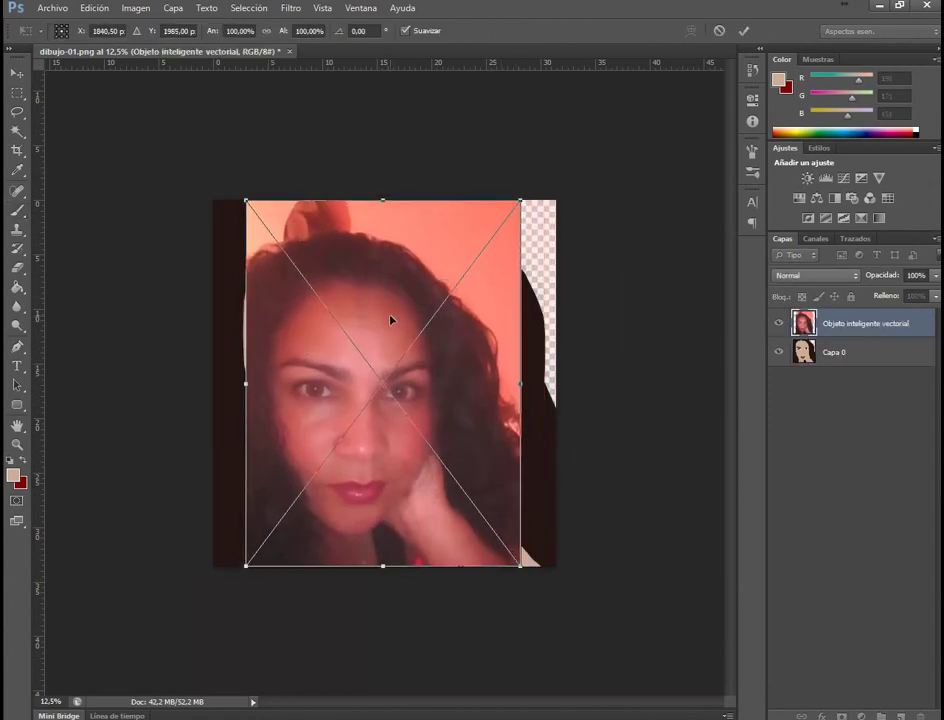
pyautogui.press('Return')
pyautogui.hotkey('ctrl', ',')
# Select the dodge/burn shading tool and adjust its brush size.
pyautogui.hotkey('alt', '[')
pyautogui.rightClick(377, 312)
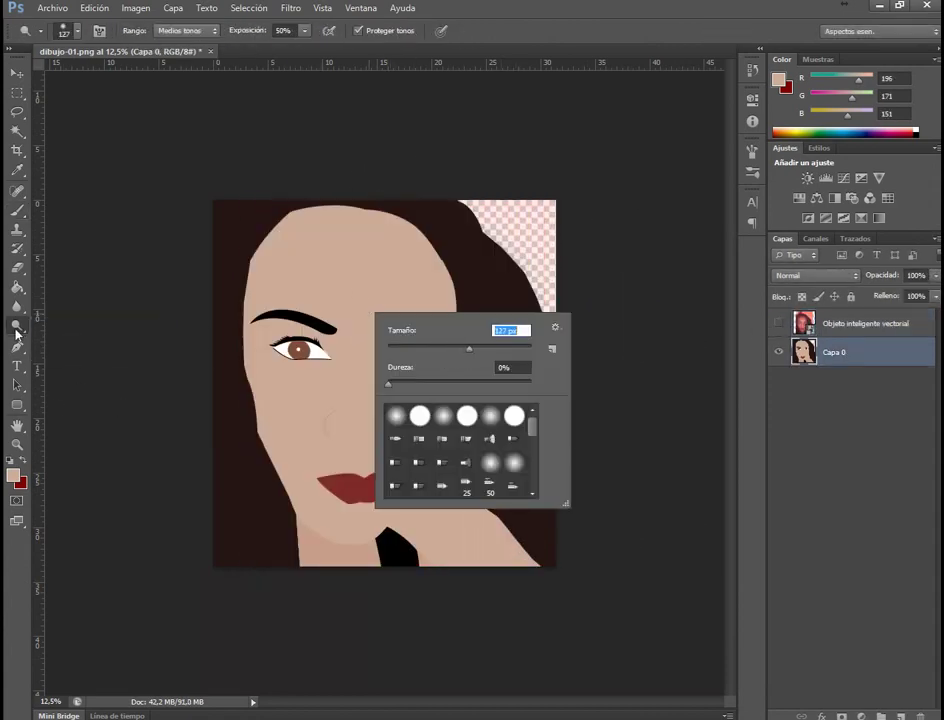
pyautogui.rightClick(295, 267)
# Burn soft shading along the forehead edge and beside the nose bridge.
pyautogui.moveTo(271, 246); pyautogui.dragTo(254, 394)
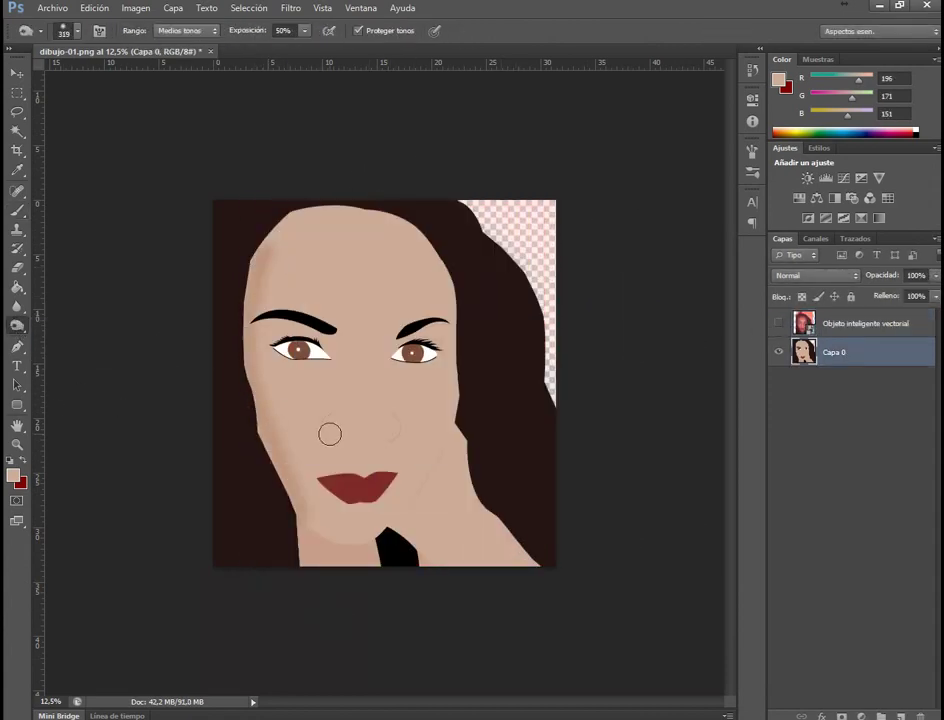
pyautogui.hotkey('ctrl', '+')
pyautogui.hotkey('ctrl', '+')
pyautogui.hotkey('ctrl', '+')
pyautogui.moveTo(280, 262); pyautogui.dragTo(250, 385)
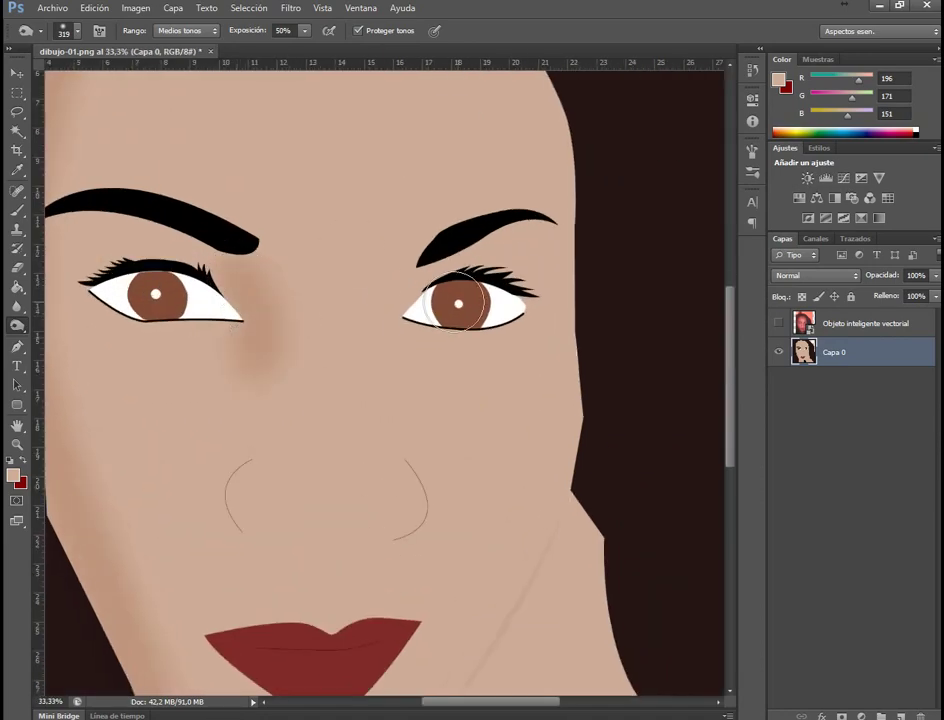
pyautogui.hotkey('ctrl', '-')
pyautogui.hotkey('ctrl', '-')
pyautogui.click(779, 323)
# Highlight a spot on the lower lip and set the brush size to 24.
pyautogui.hotkey('ctrl', '+')
pyautogui.hotkey('ctrl', '+')
pyautogui.rightClick(430, 360)
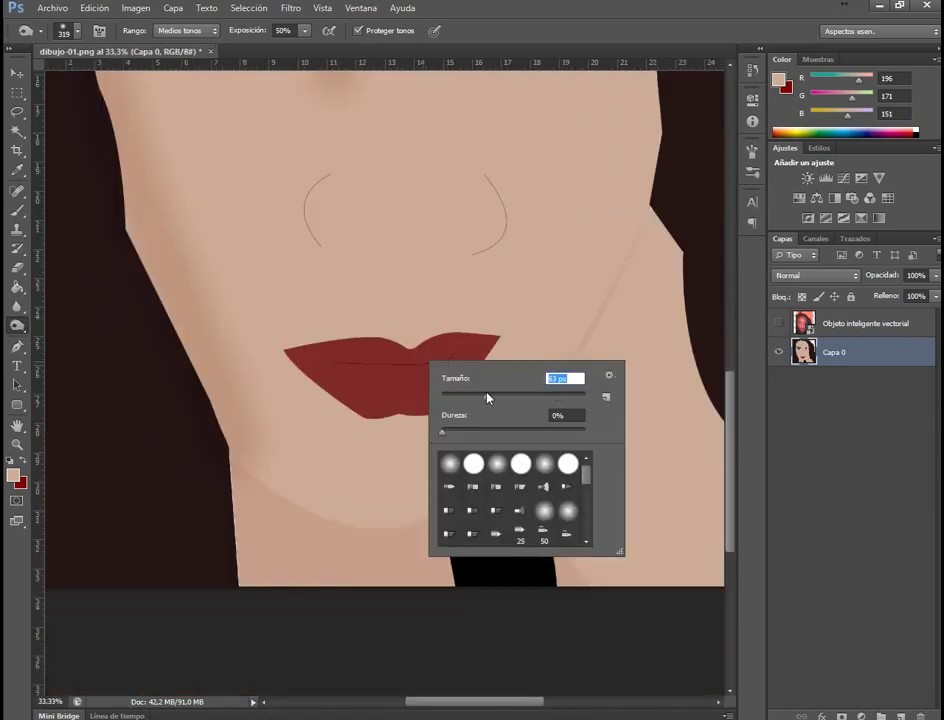
pyautogui.hotkey('ctrl', '+')
pyautogui.rightClick(510, 350)
pyautogui.press('Return')
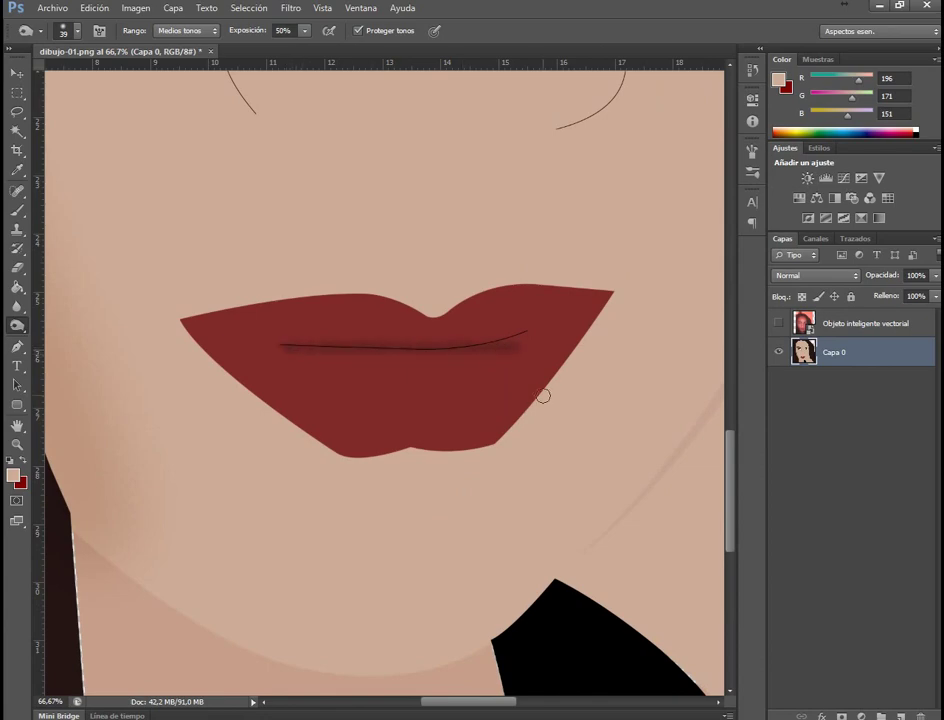
pyautogui.hotkey('ctrl', '-')
pyautogui.hotkey('ctrl', '-')
pyautogui.hotkey('ctrl', '-')
pyautogui.hotkey('ctrl', '+')
pyautogui.hotkey('ctrl', '+')
pyautogui.hotkey('ctrl', '+')
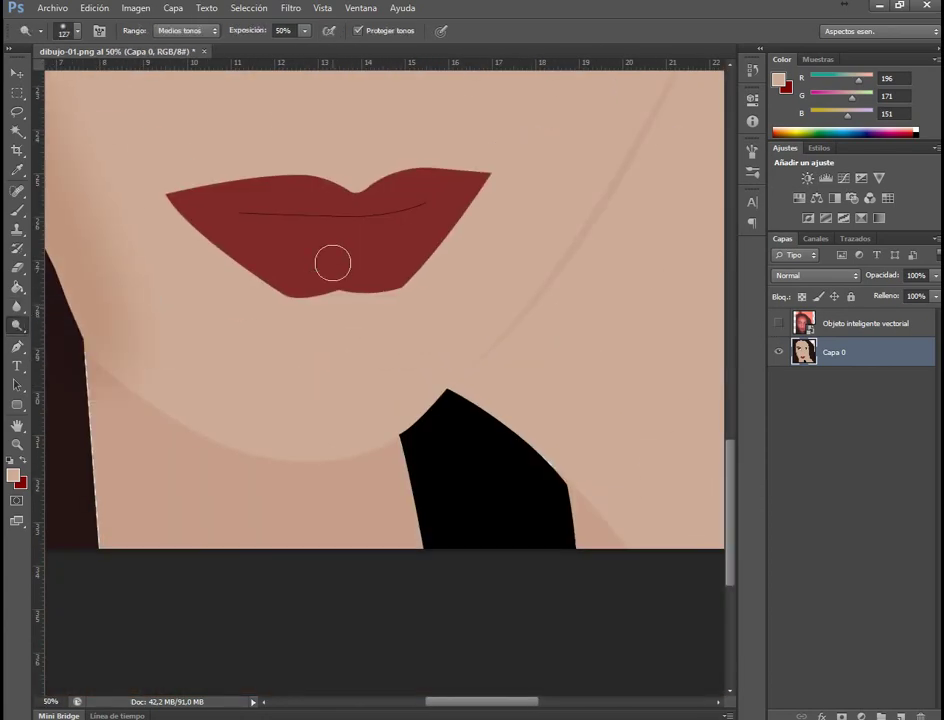
pyautogui.click(317, 240)
pyautogui.rightClick(330, 245)
pyautogui.write('24')
pyautogui.press('Return')
# Resize the soft brush several times while shading around the face and right eye.
pyautogui.hotkey('ctrl', '-')
pyautogui.hotkey('ctrl', '-')
pyautogui.hotkey('ctrl', '-')
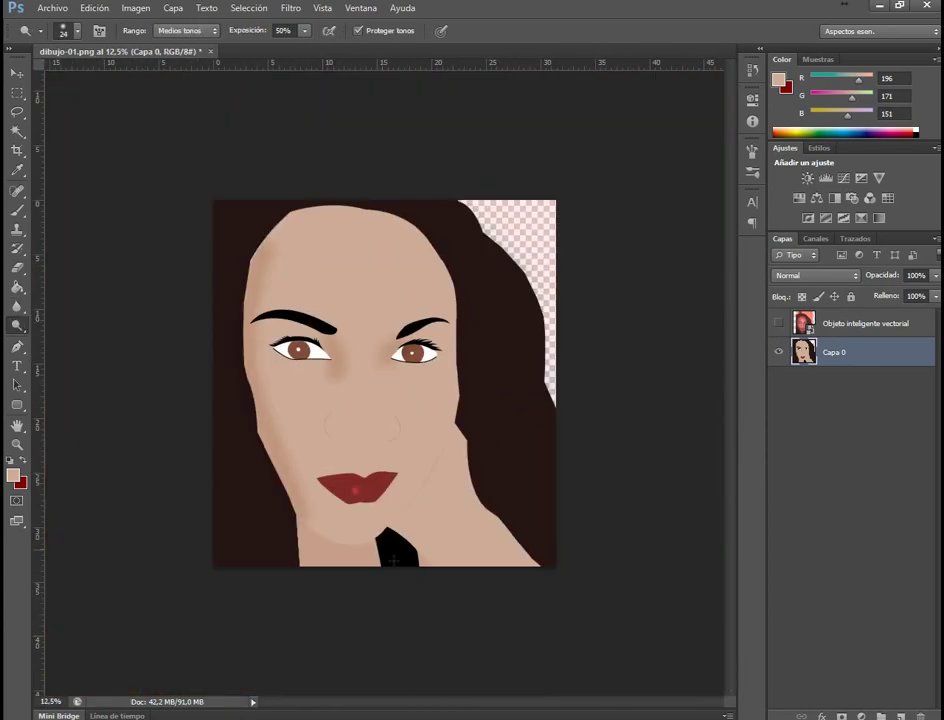
pyautogui.hotkey('ctrl', '+')
pyautogui.hotkey('ctrl', '+')
pyautogui.rightClick(340, 478)
pyautogui.moveTo(352, 508); pyautogui.dragTo(363, 508)
pyautogui.press('Return')
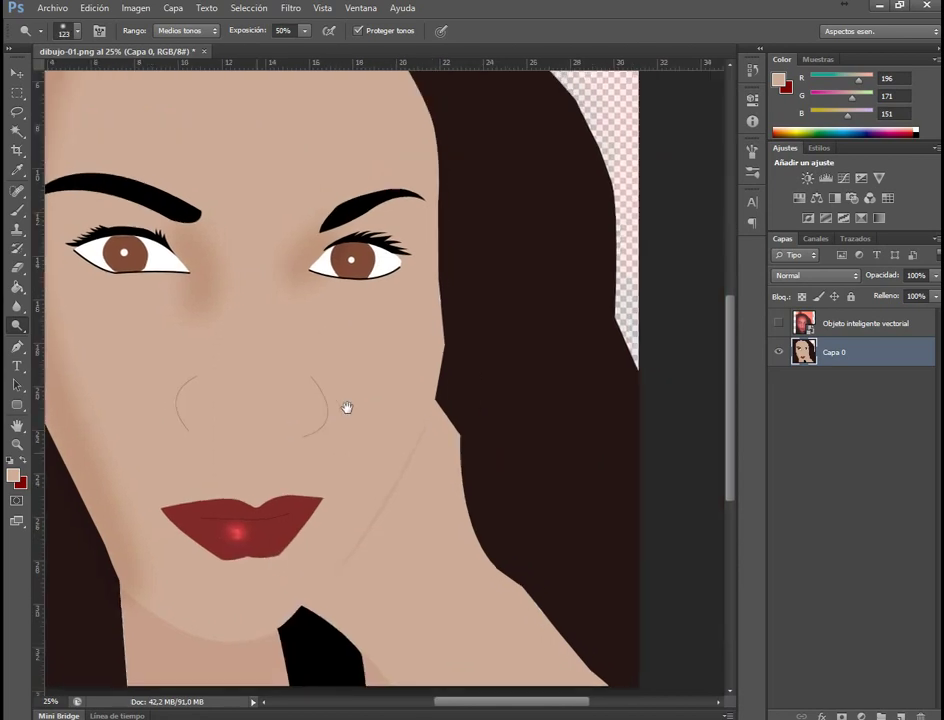
pyautogui.hotkey('ctrl', '+')
pyautogui.rightClick(237, 253)
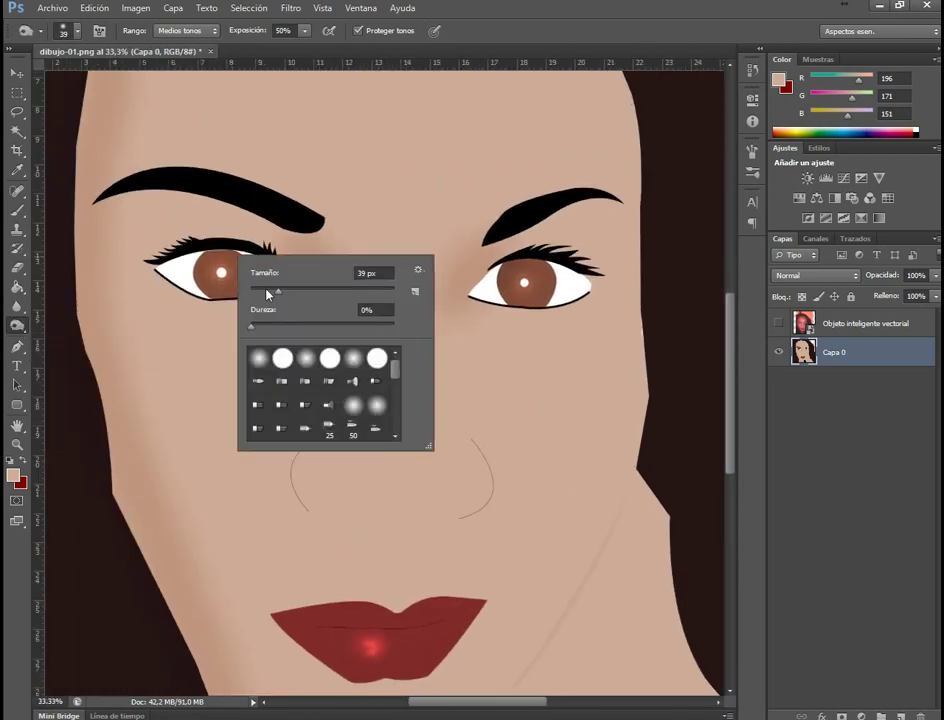
pyautogui.moveTo(268, 289); pyautogui.dragTo(262, 289)
pyautogui.press('Return')
pyautogui.rightClick(488, 318)
pyautogui.moveTo(545, 316); pyautogui.dragTo(582, 316)
pyautogui.press('Return')
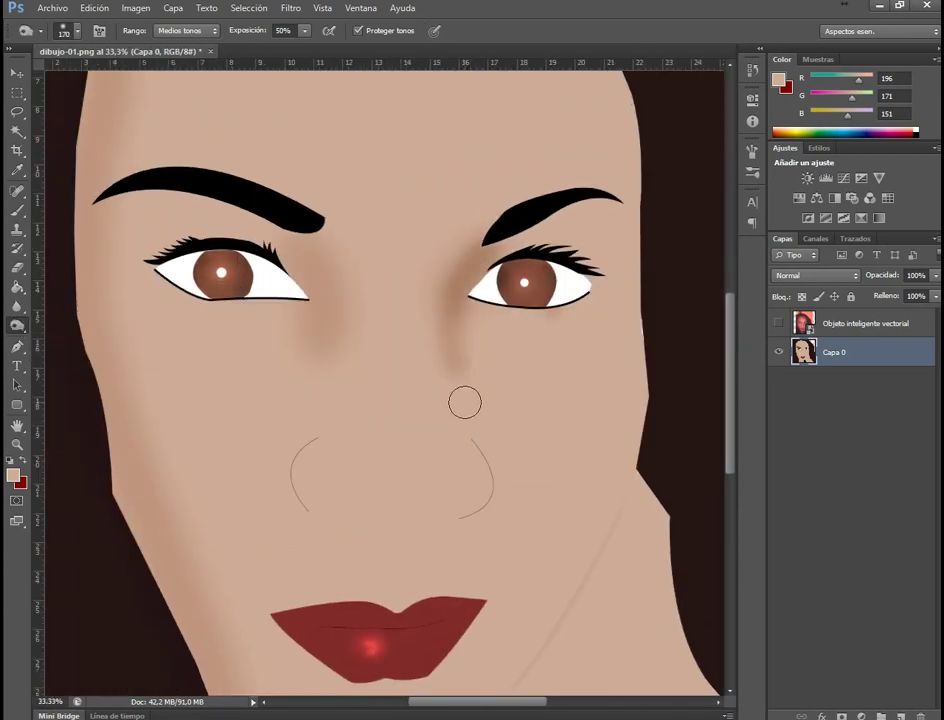
pyautogui.hotkey('ctrl', '+')
# Lower the Exposure to 28%, toggle the reference photo layer, and enlarge the brush to maximum.
pyautogui.click(283, 31)
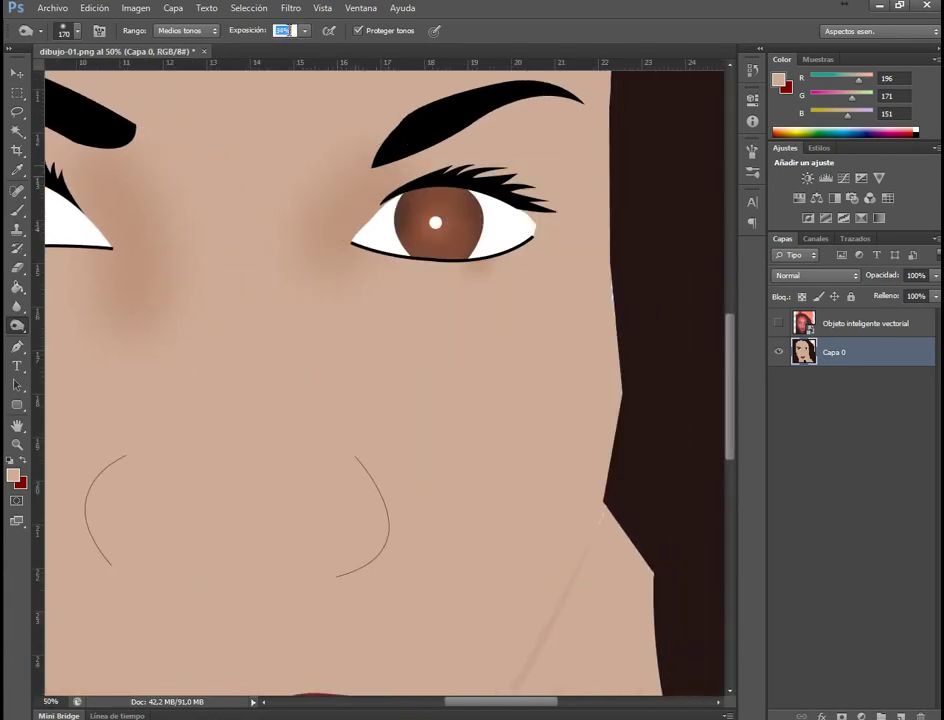
pyautogui.write('28')
pyautogui.press('Return')
pyautogui.hotkey('ctrl', '-')
pyautogui.hotkey('ctrl', '-')
pyautogui.click(850, 323)
pyautogui.click(779, 323)
pyautogui.rightClick(413, 211)
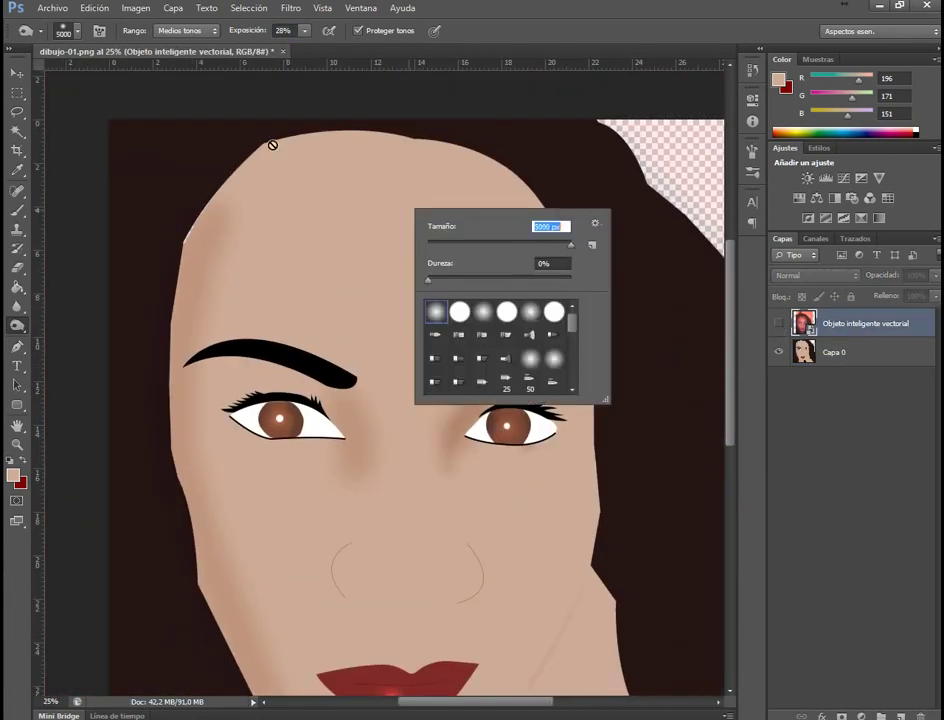
pyautogui.moveTo(481, 307); pyautogui.dragTo(620, 307)
pyautogui.press('Return')
# Show the reference photo again and add a new empty layer below Capa 0.
pyautogui.hotkey('ctrl', '-')
pyautogui.hotkey('ctrl', '-')
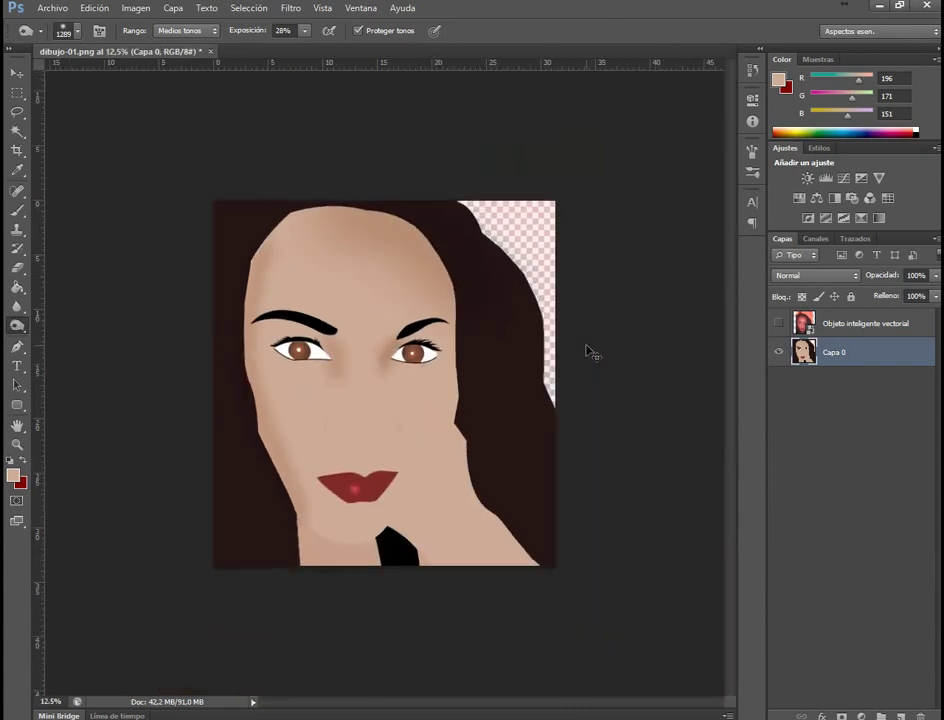
pyautogui.hotkey('ctrl', '+')
pyautogui.click(780, 323)
pyautogui.rightClick(432, 442)
pyautogui.press('Return')
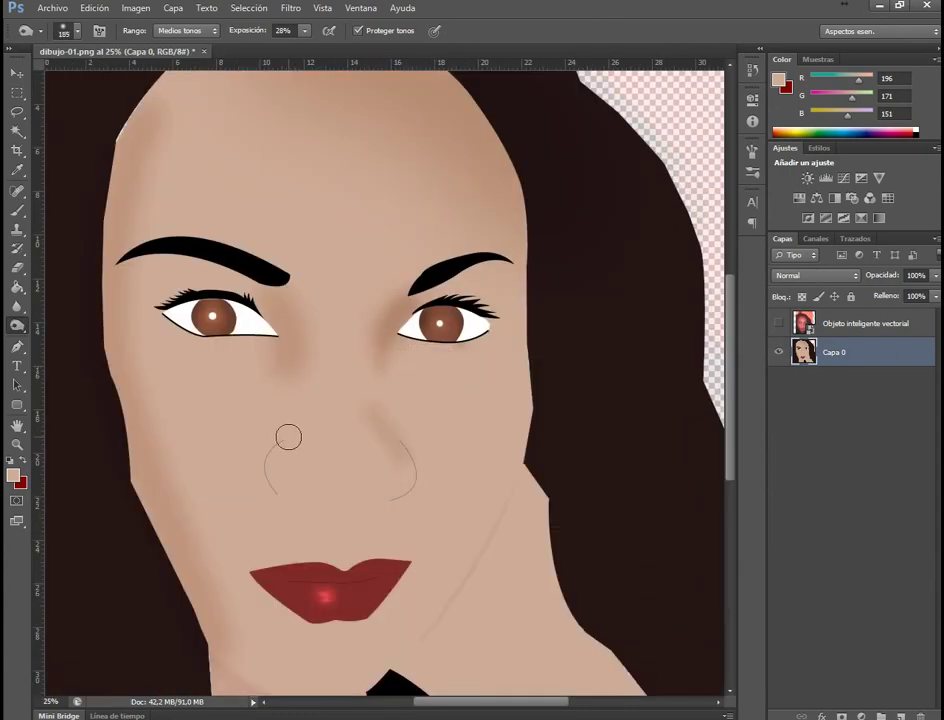
pyautogui.hotkey('ctrl', '-')
pyautogui.press('v')
pyautogui.hotkey('ctrl', 'shift', 'n')
# Fill the new bottom layer Capa 1 with white behind the portrait.
pyautogui.press('d')
pyautogui.press('x')
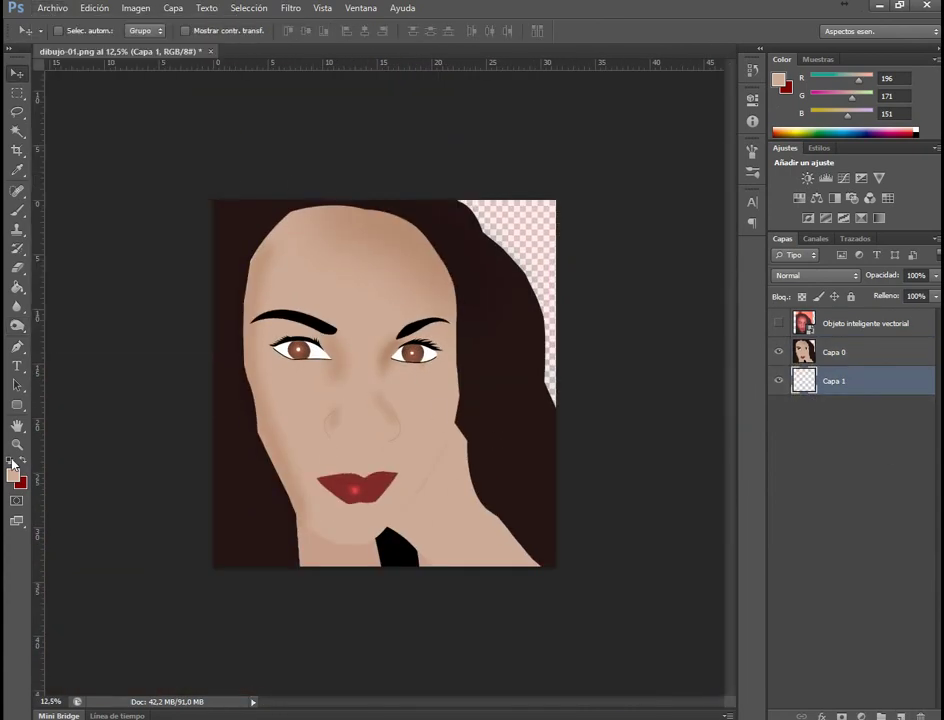
pyautogui.hotkey('alt', 'BackSpace')
# On Capa 0, burn under the lower lip with an enlarged soft brush.
pyautogui.click(818, 351)
pyautogui.rightClick(17, 325)
pyautogui.click(85, 333)
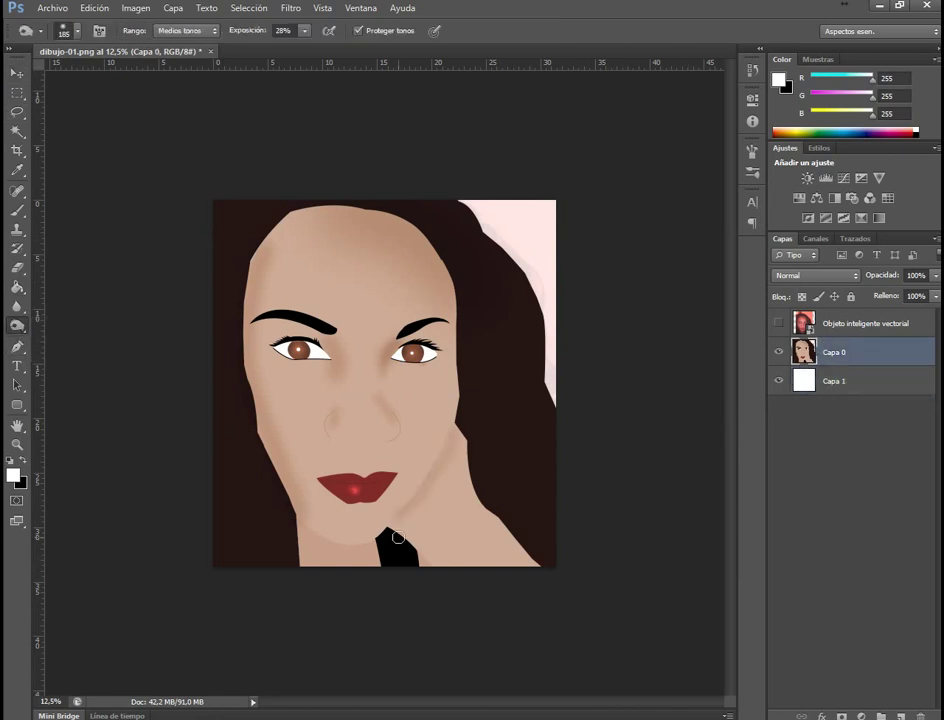
pyautogui.hotkey('ctrl', '+')
pyautogui.hotkey('ctrl', '+')
pyautogui.hotkey('ctrl', '-')
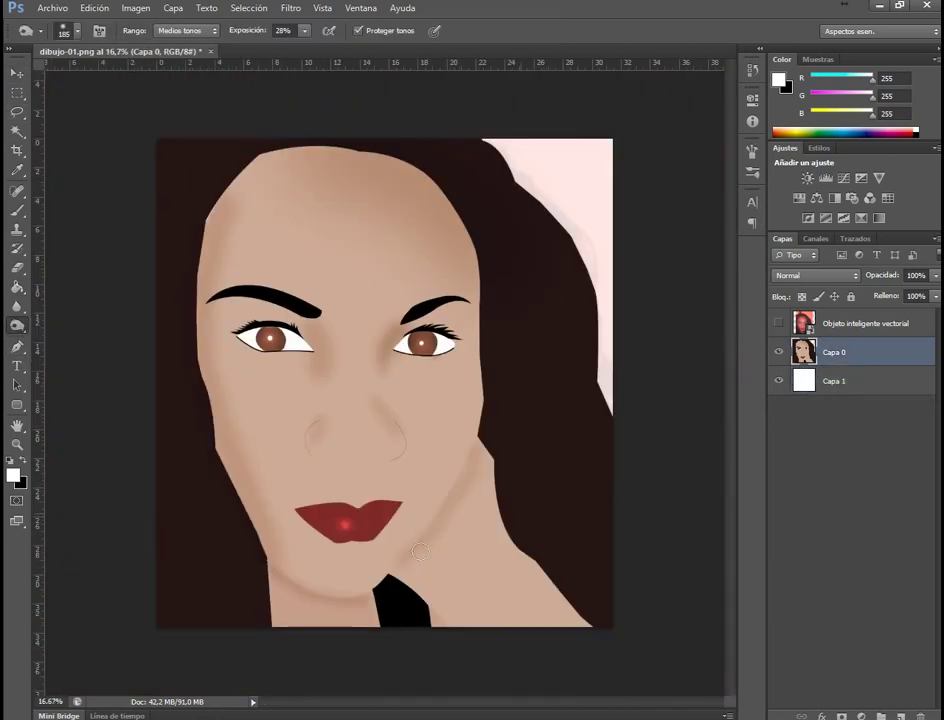
pyautogui.rightClick(345, 577)
pyautogui.moveTo(356, 442); pyautogui.dragTo(366, 442)
pyautogui.press('Return')
# Sample the dark hair colour with the Eyedropper.
pyautogui.press('i')
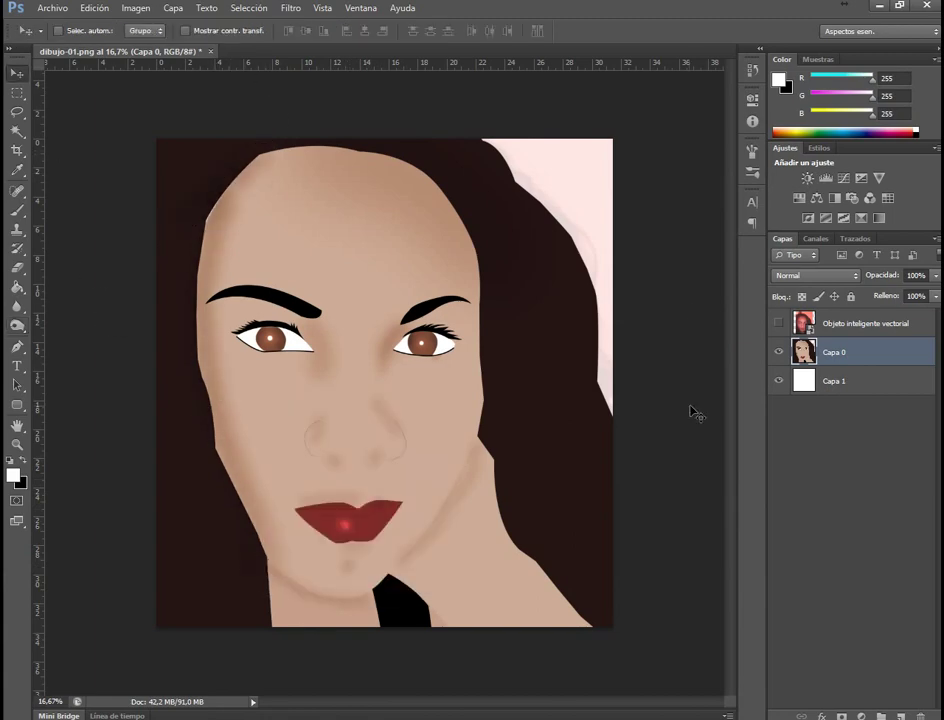
pyautogui.hotkey('ctrl', '+')
pyautogui.hotkey('ctrl', '+')
pyautogui.hotkey('ctrl', '+')
pyautogui.click(307, 409)
# Inspect the lips and chin up close, then return to the Burn tool.
pyautogui.press('g')
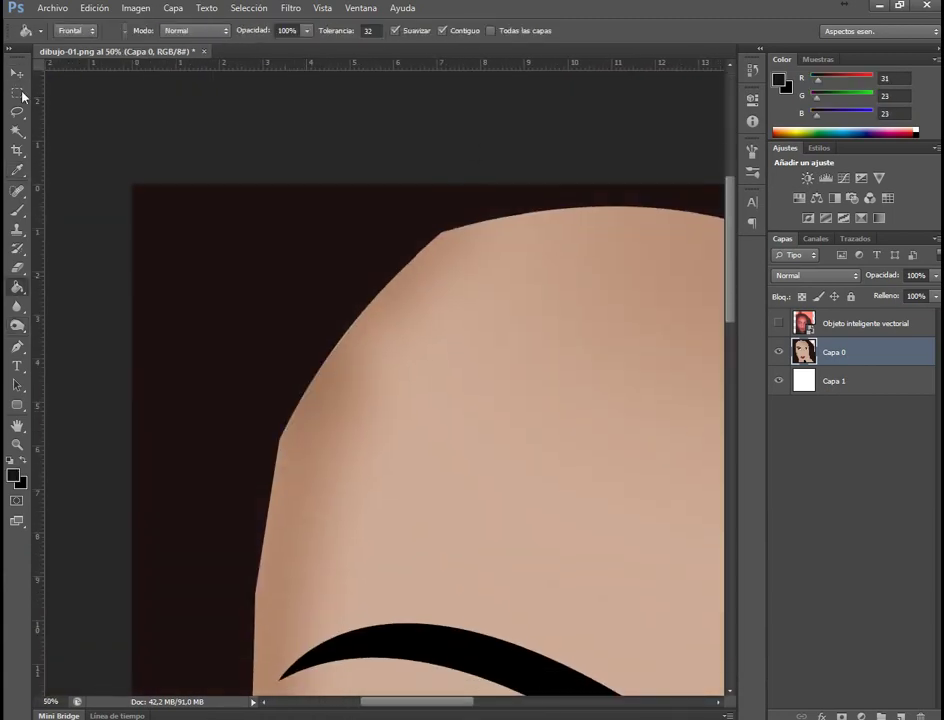
pyautogui.press('v')
pyautogui.hotkey('ctrl', '-')
pyautogui.hotkey('ctrl', '-')
pyautogui.hotkey('ctrl', '-')
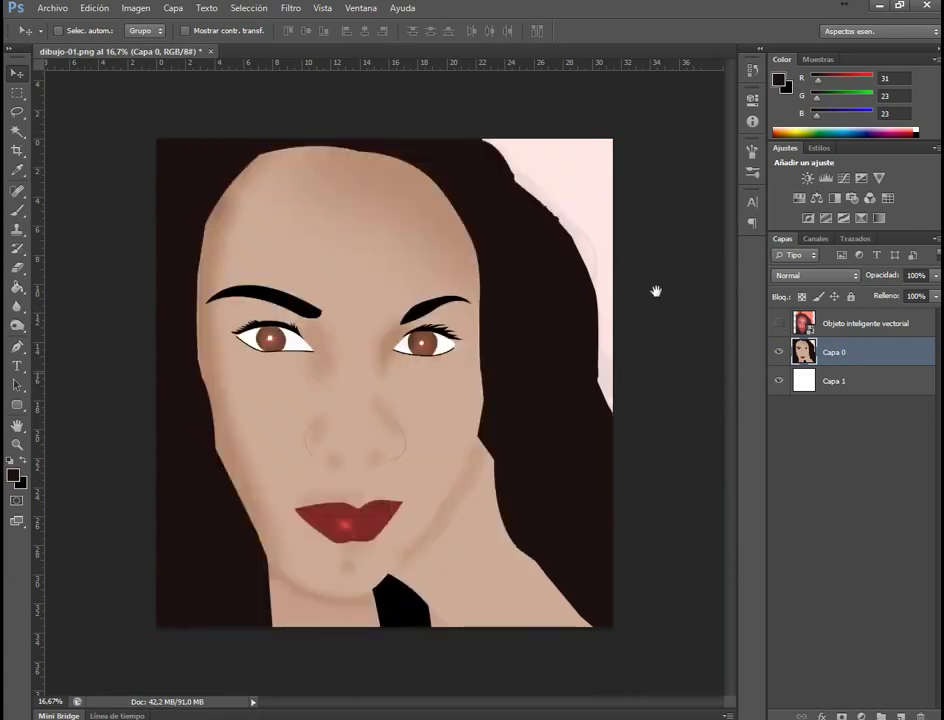
pyautogui.hotkey('ctrl', '+')
pyautogui.hotkey('ctrl', '+')
pyautogui.scroll(-5, 560, 253)
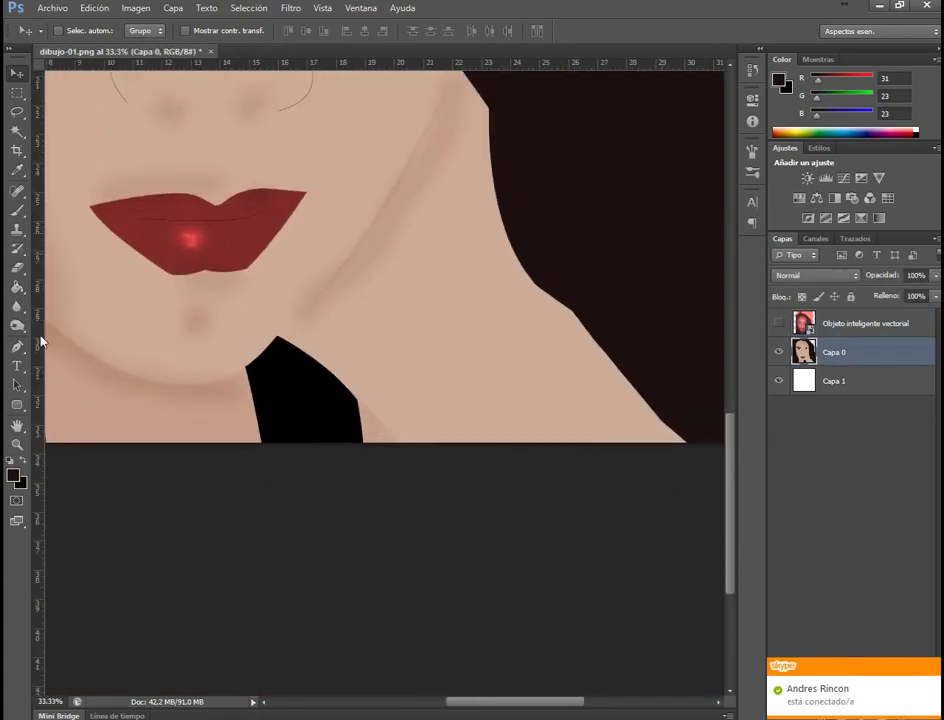
pyautogui.press('o')
# Deepen the cheek and neck shading, then start saving the portrait as PNG dibujo-01.png.
pyautogui.hotkey('ctrl', '-')
pyautogui.hotkey('ctrl', '-')
pyautogui.hotkey('ctrl', '-')
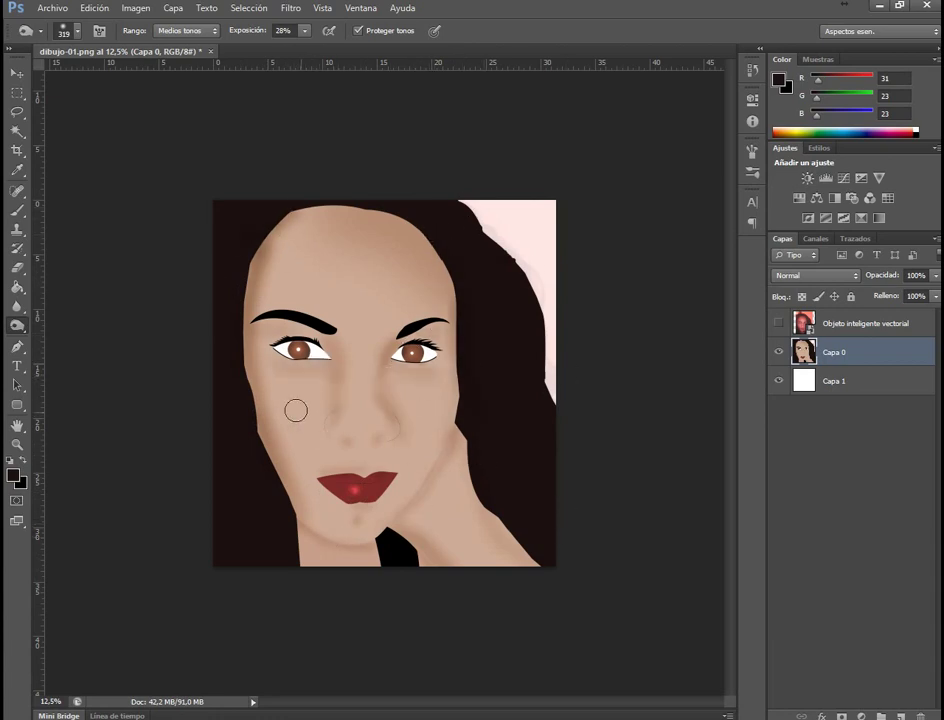
pyautogui.rightClick(365, 462)
pyautogui.press('Escape')
pyautogui.hotkey('ctrl', '+')
pyautogui.press('v')
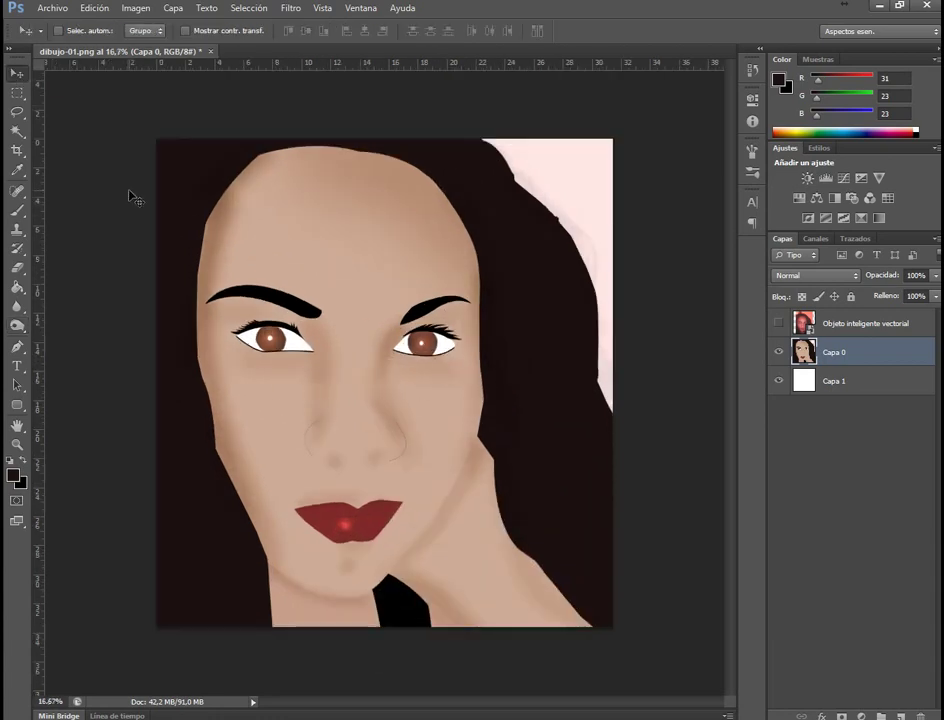
pyautogui.hotkey('ctrl', '-')
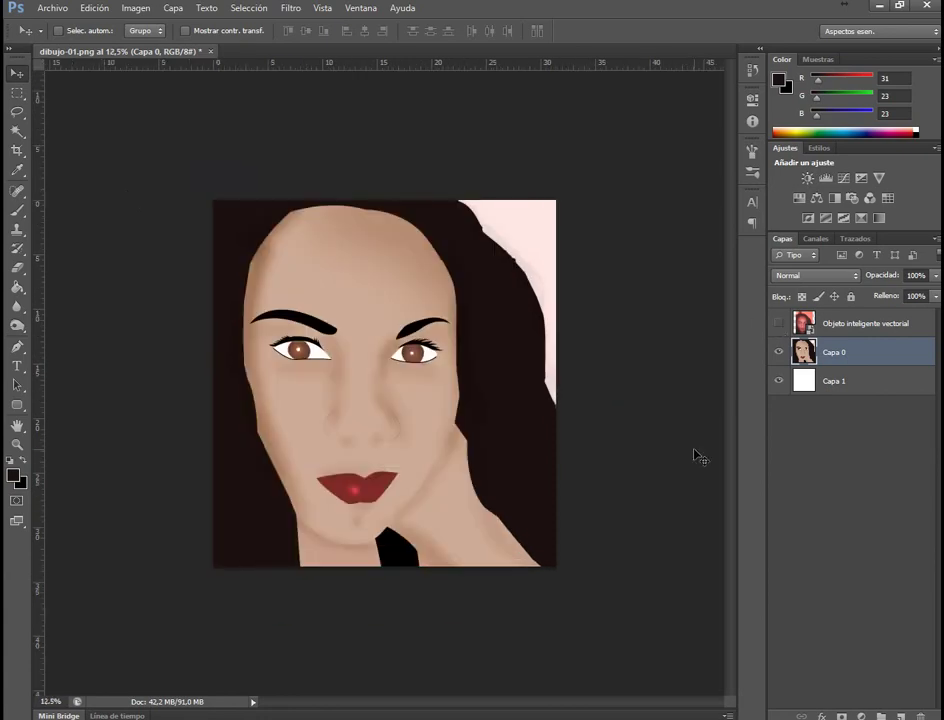
pyautogui.hotkey('ctrl', 'shift', 's')
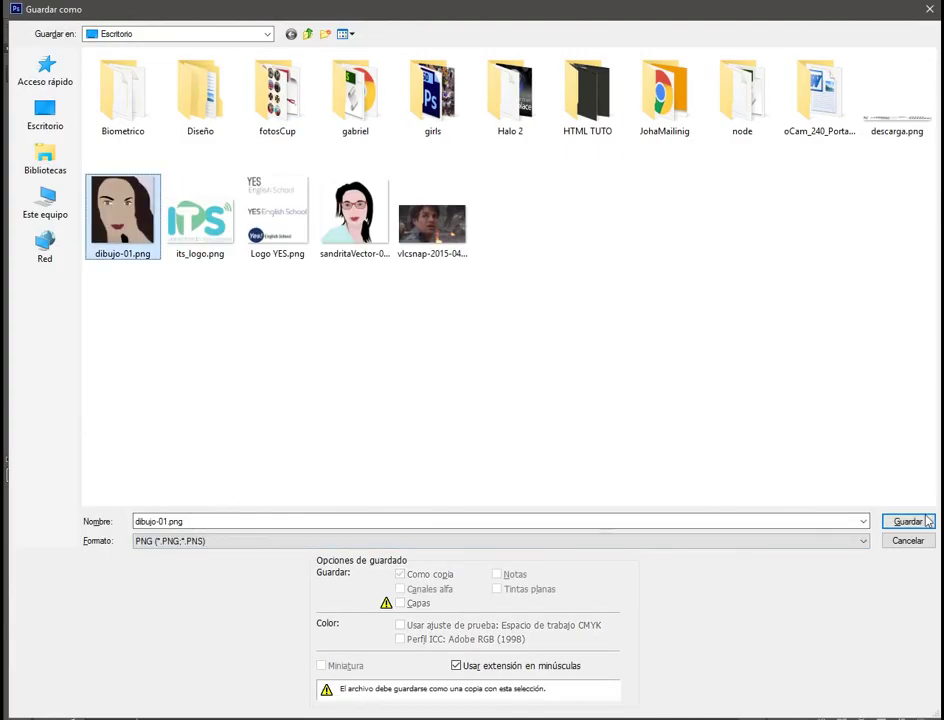